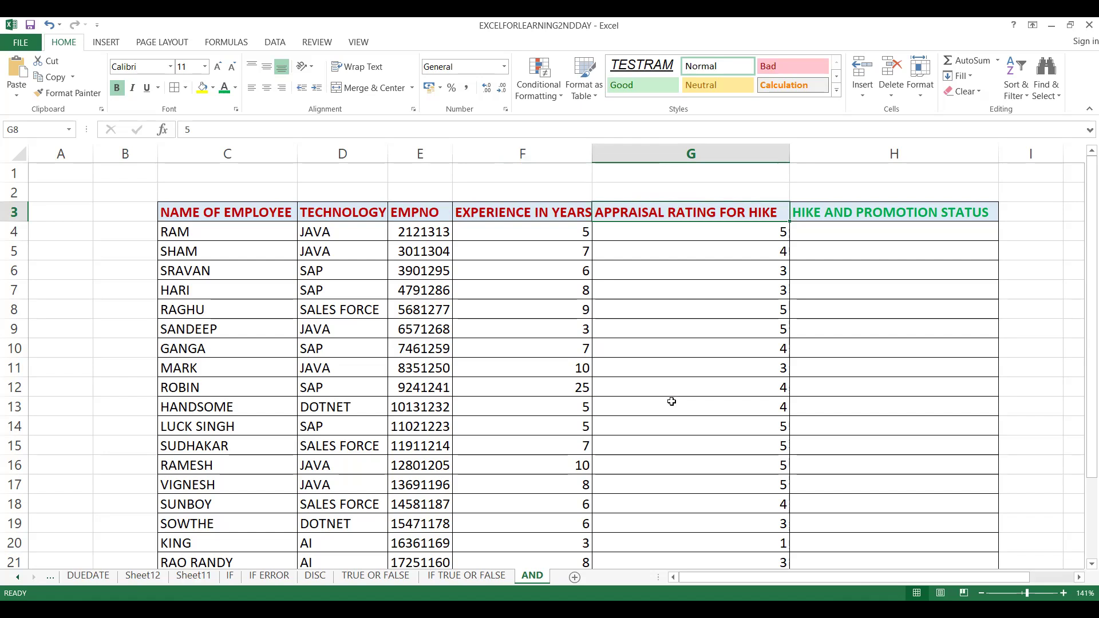
# Enter the experience criterion EXP>=4 in cell F1, above the experience column
pyautogui.click(827, 227)
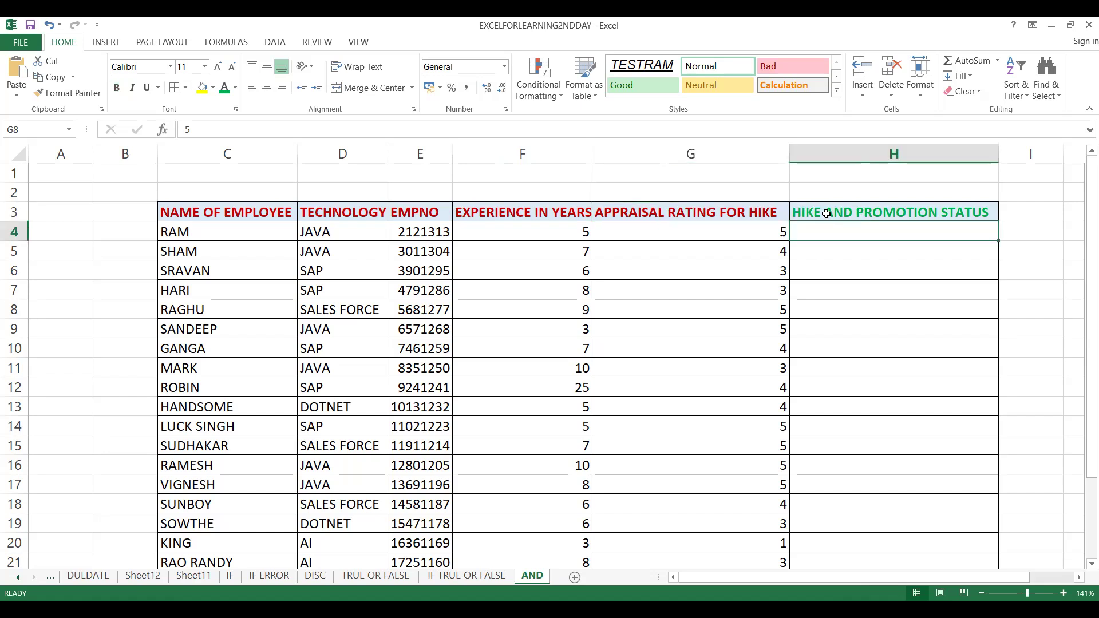
pyautogui.click(827, 213)
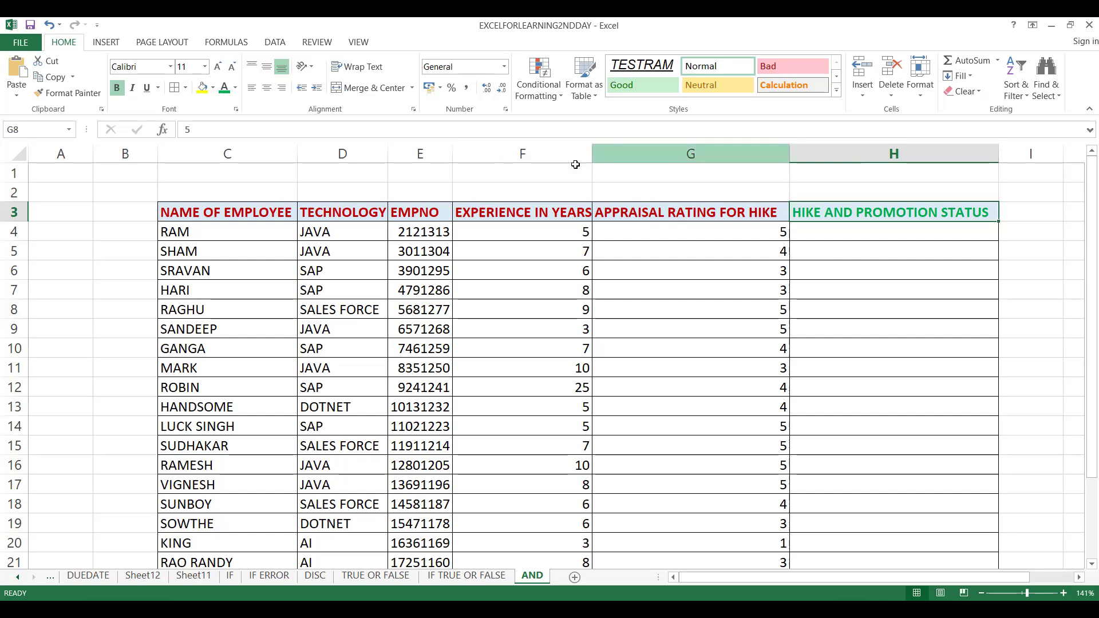
pyautogui.click(524, 173)
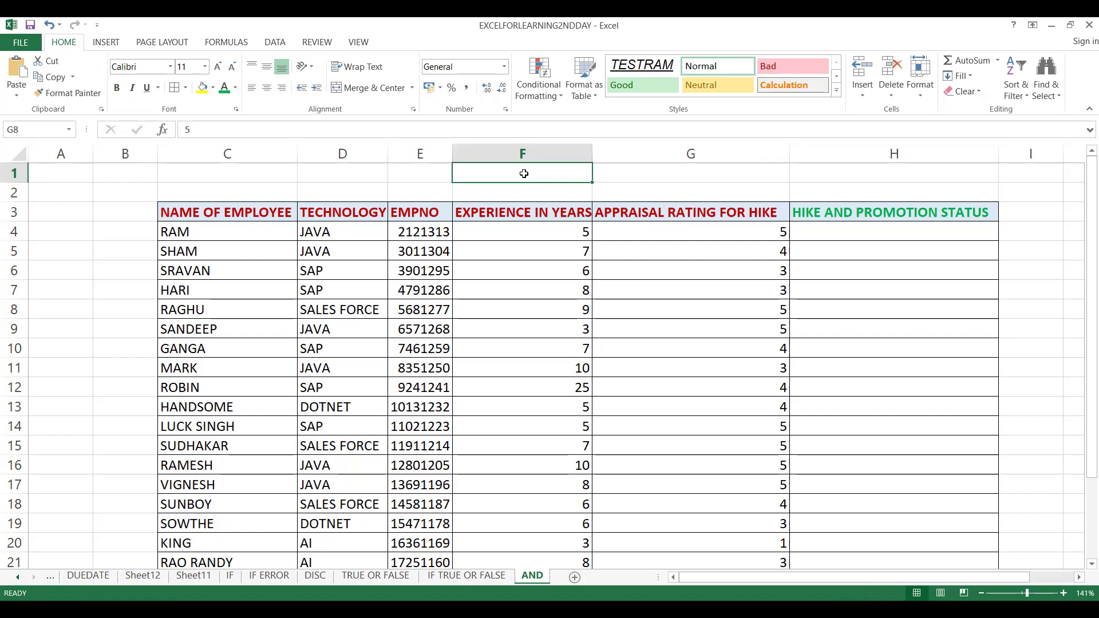
pyautogui.write('EXP')
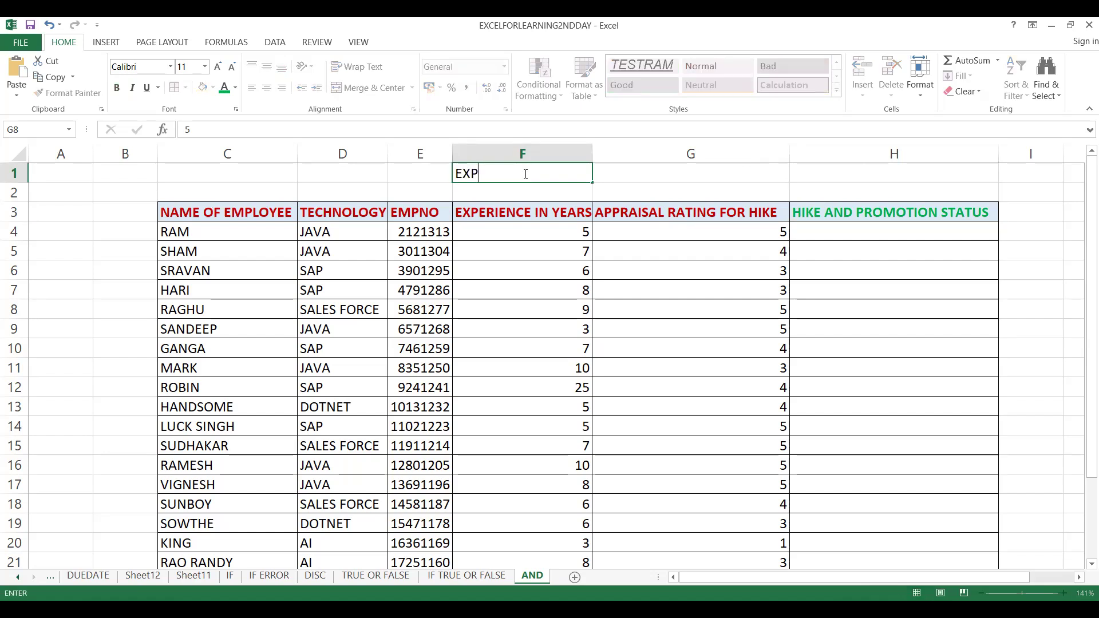
pyautogui.write('>=4')
# Enter the appraisal criterion RATING>=3 in cell G1, above the rating column
pyautogui.click(662, 174)
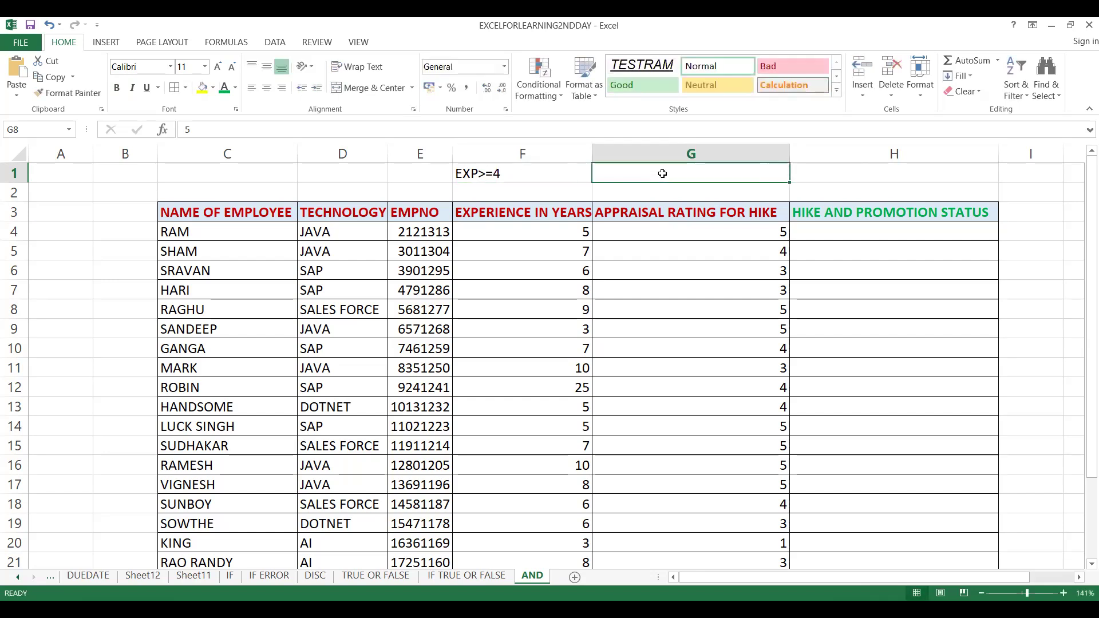
pyautogui.write('RAT')
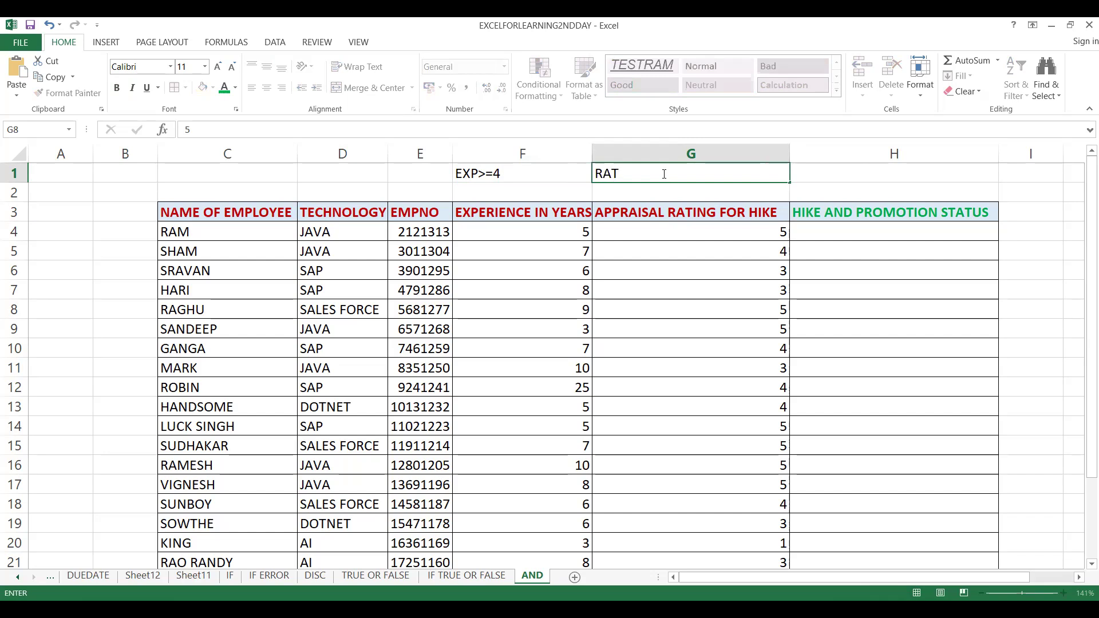
pyautogui.write('ING>=3')
# Enter the technology criterion JAVA in cell D1, above the technology column
pyautogui.click(402, 172)
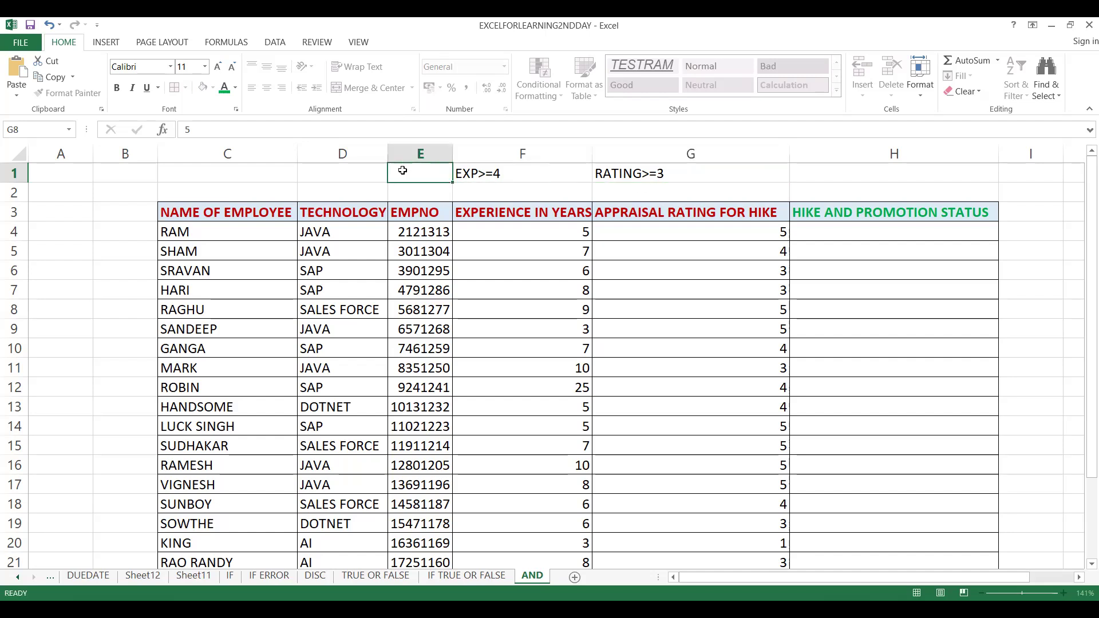
pyautogui.click(322, 179)
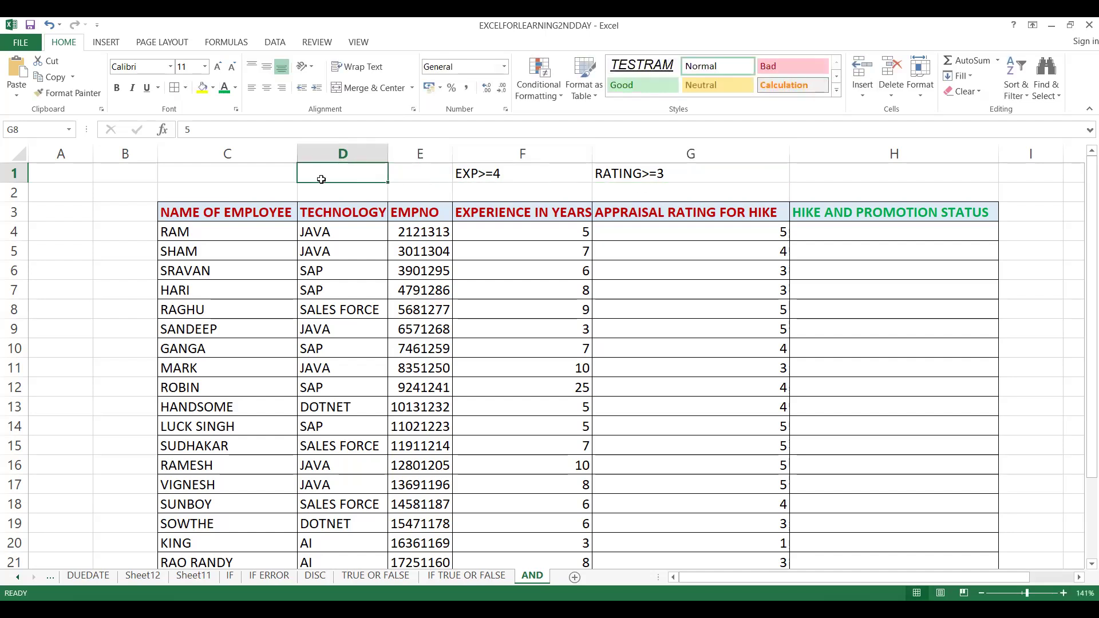
pyautogui.write('JAVA')
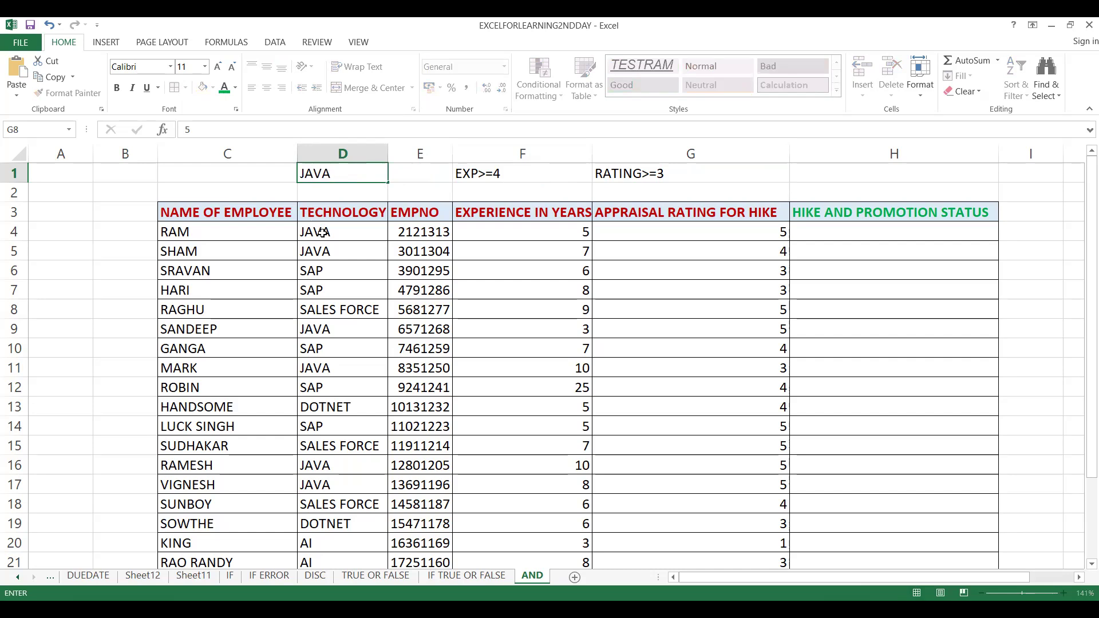
# Start an AND formula in H4 with G4>=3 as its first condition
pyautogui.click(865, 226)
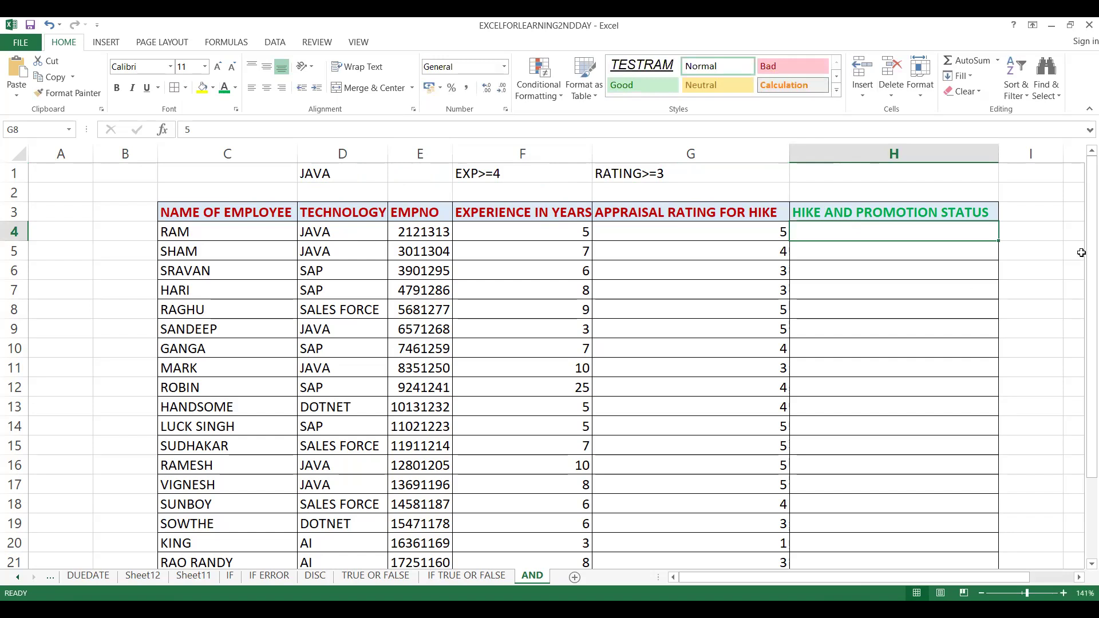
pyautogui.moveTo(1084, 330); pyautogui.dragTo(1084, 232)
pyautogui.click(887, 248)
pyautogui.click(869, 233)
pyautogui.write('=')
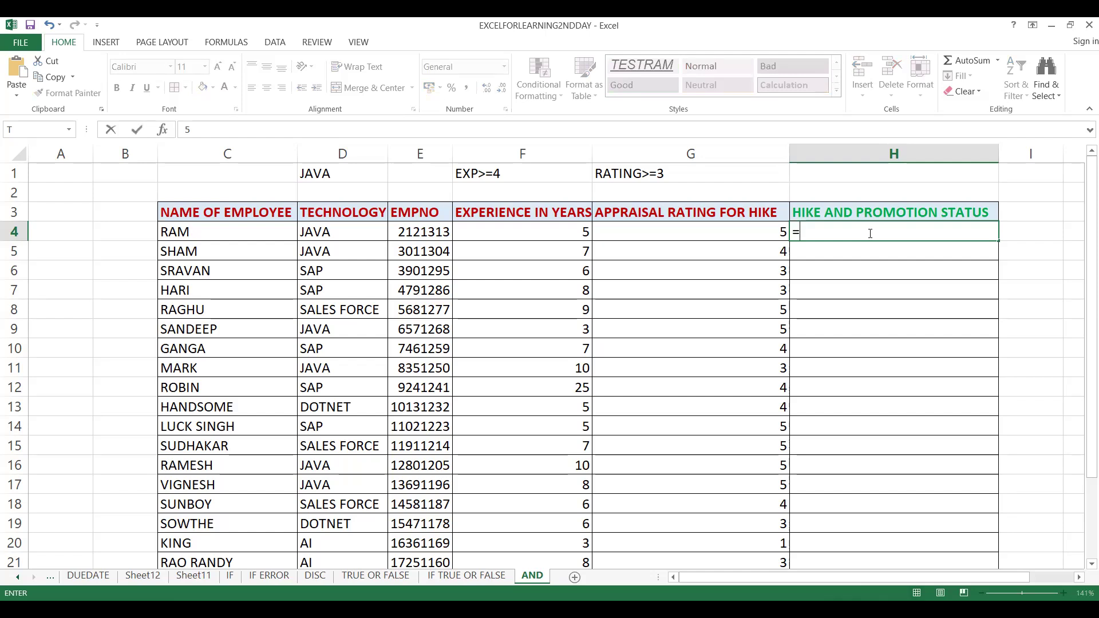
pyautogui.write('AND(')
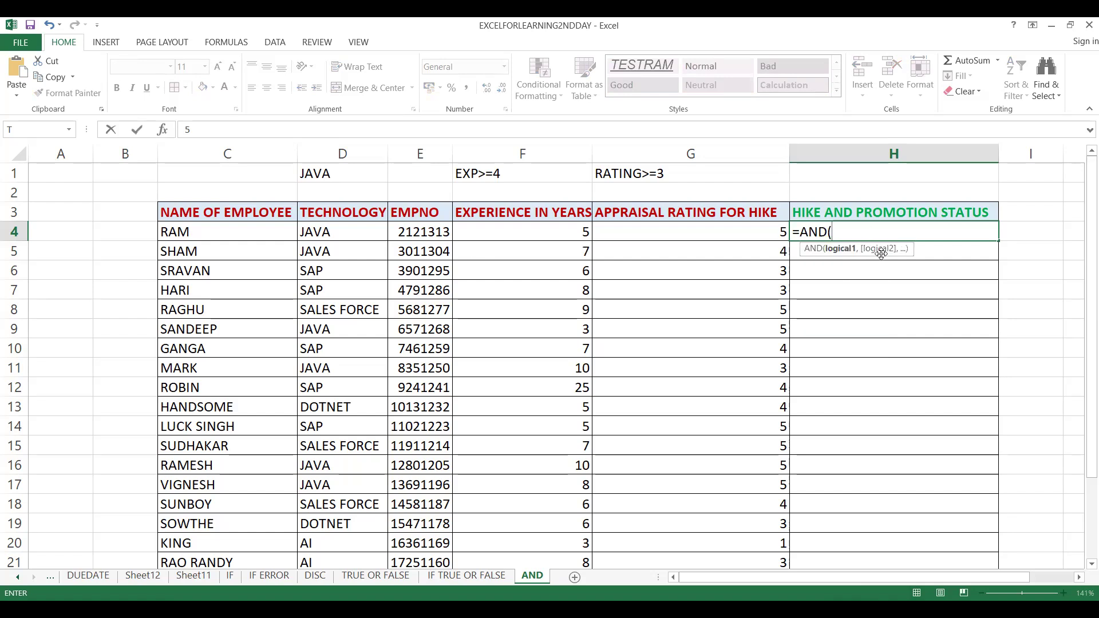
pyautogui.doubleClick(830, 249)
pyautogui.click(645, 227)
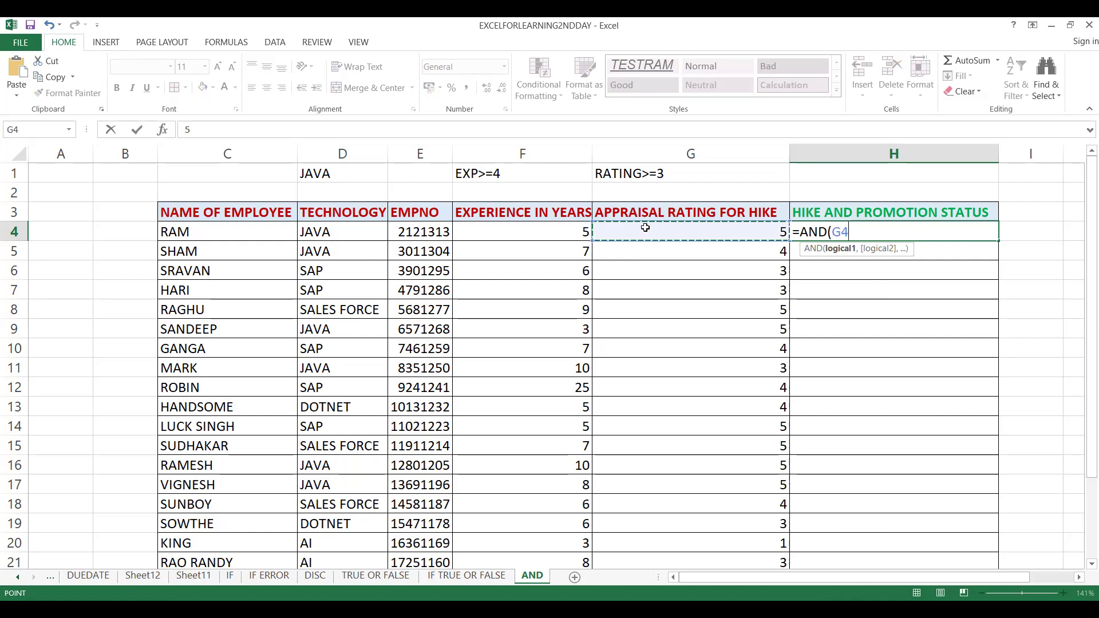
pyautogui.write('>=')
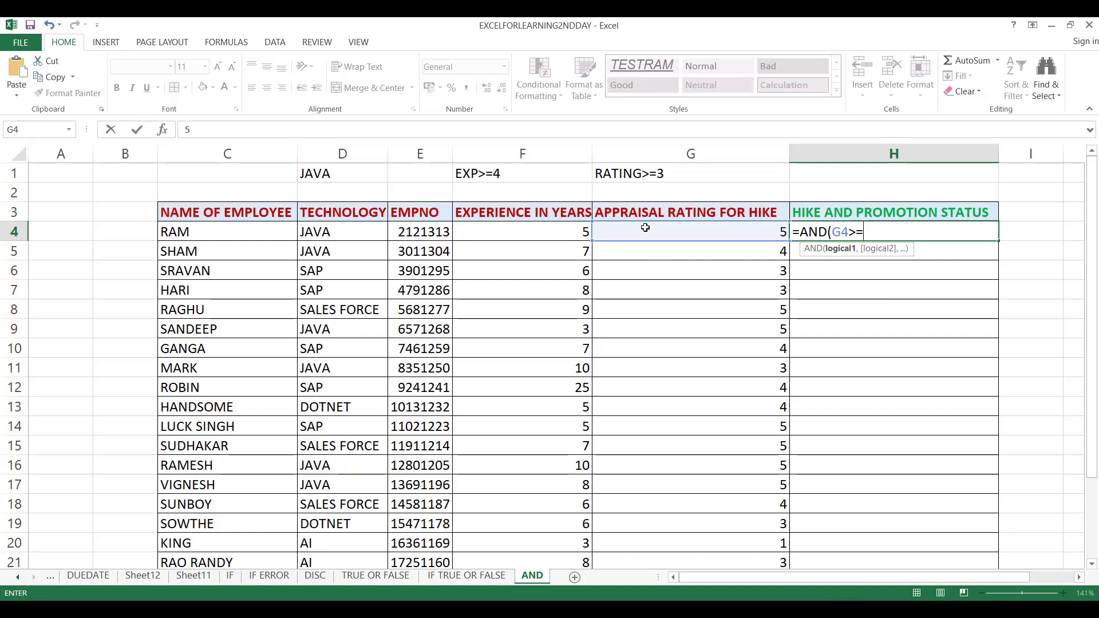
pyautogui.write('3,')
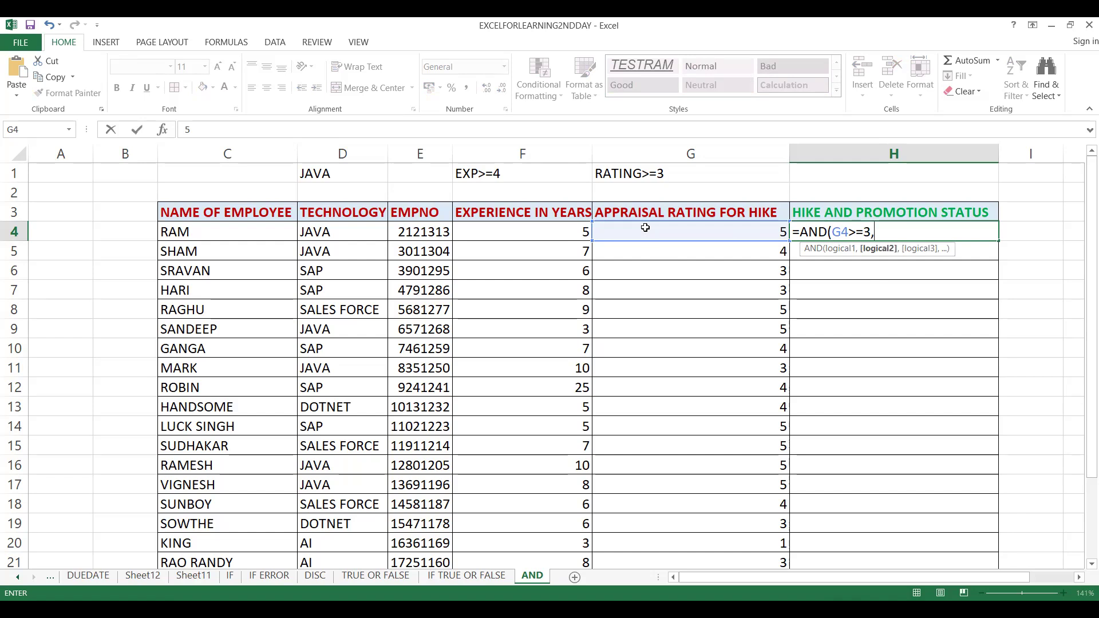
# Add F4>=4 as the second condition of the AND formula in H4
pyautogui.click(645, 228)
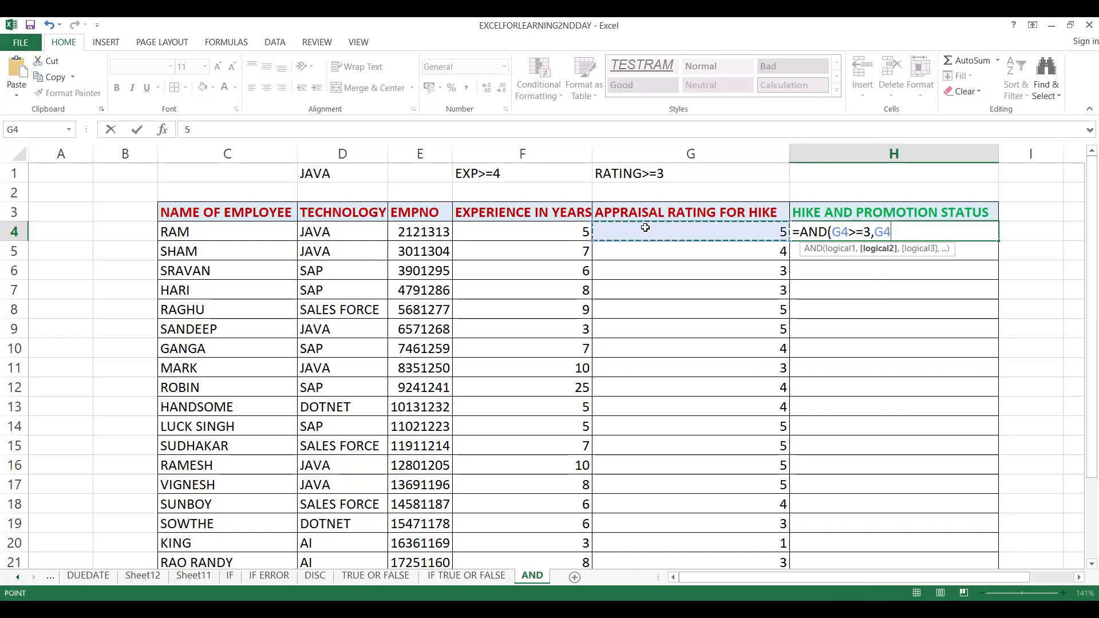
pyautogui.press('Left')
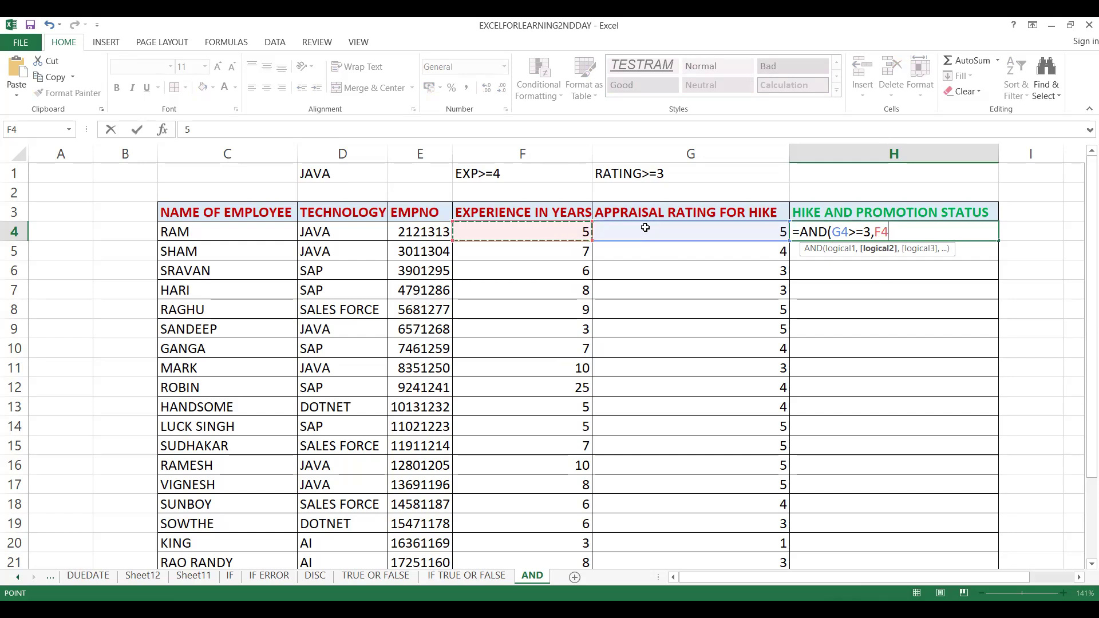
pyautogui.write('>')
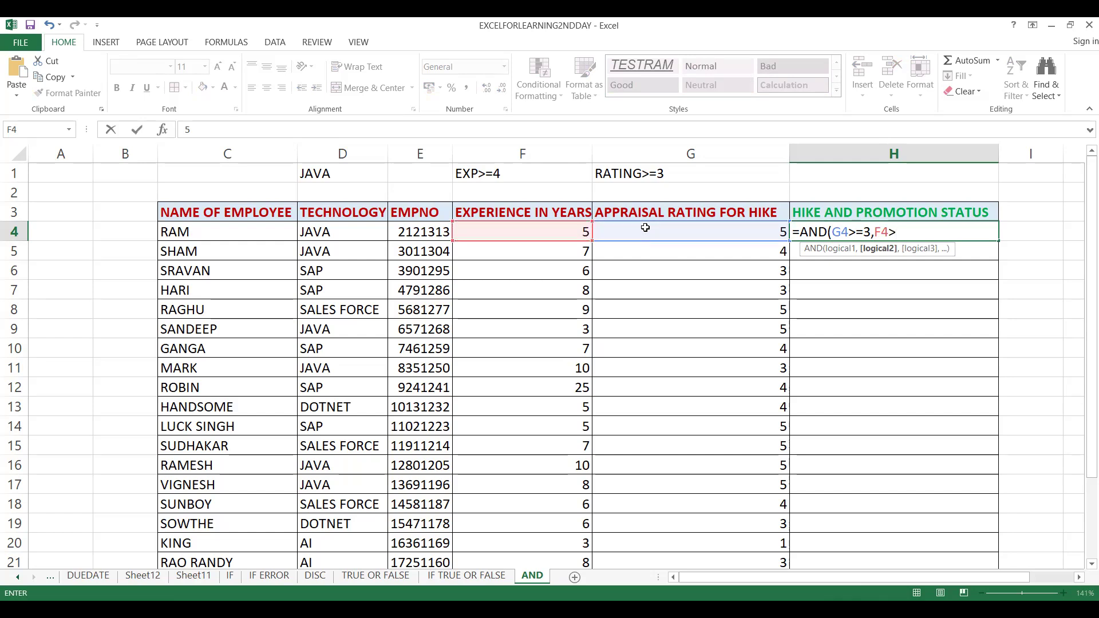
pyautogui.write('=4,')
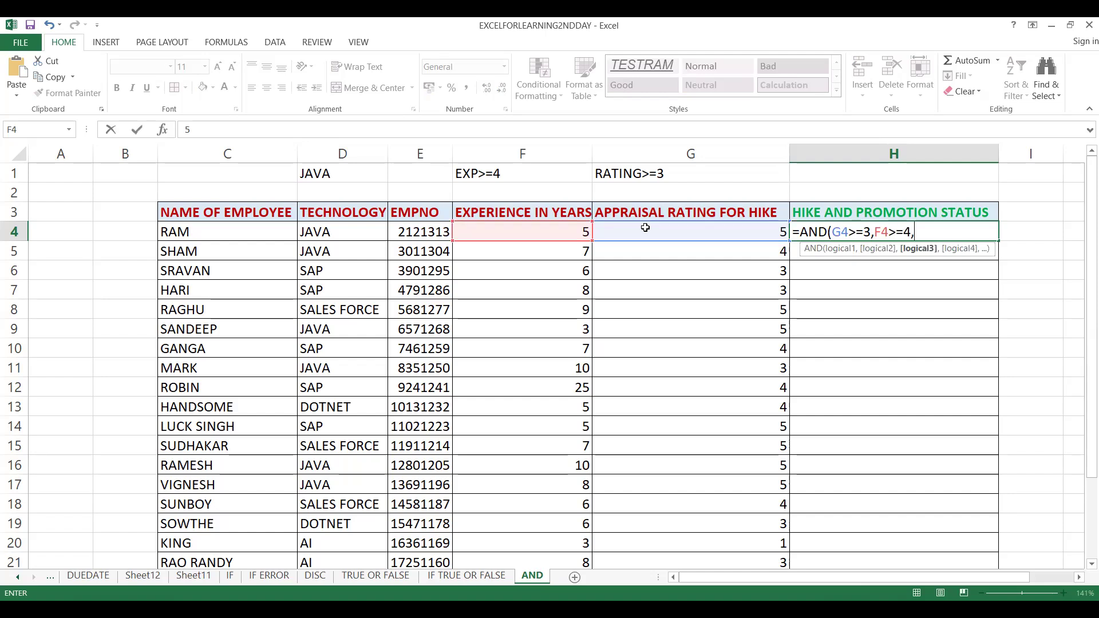
# Add D4="JAVA" as the third condition and complete the AND formula in H4
pyautogui.press('Left')
pyautogui.press('Left')
pyautogui.press('Left')
pyautogui.press('Left')
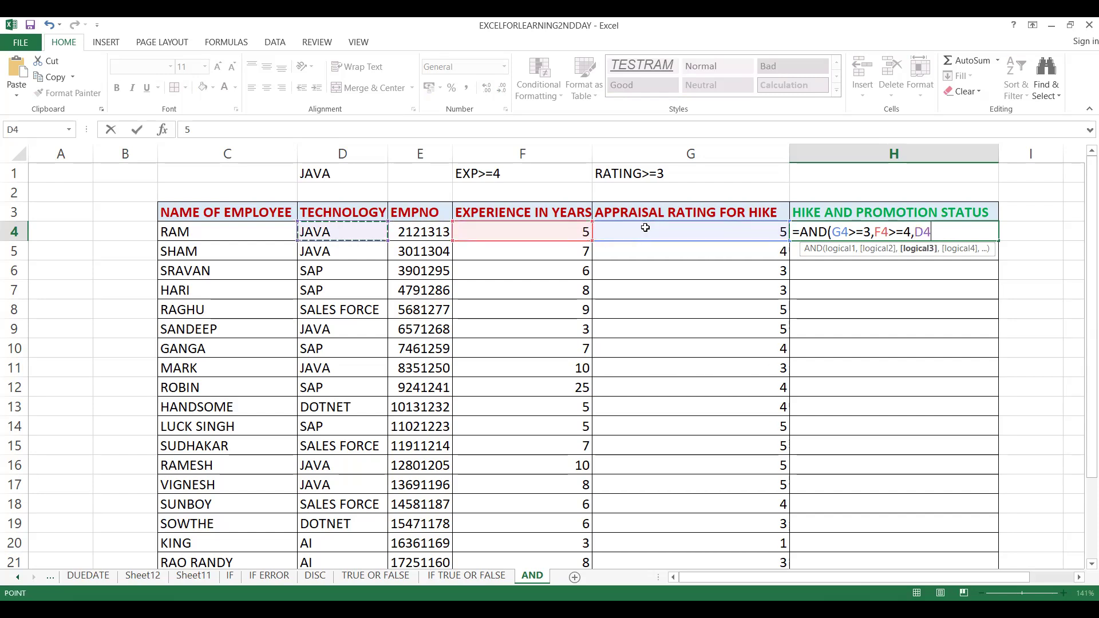
pyautogui.write('+')
pyautogui.press('BackSpace')
pyautogui.write('=')
pyautogui.write('"JABA+')
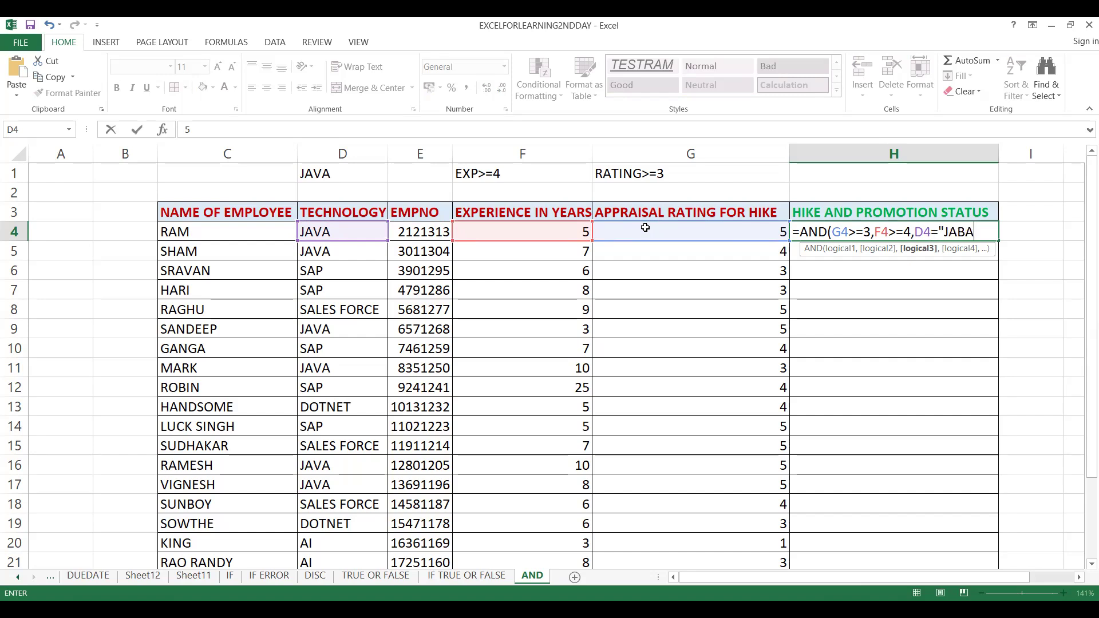
pyautogui.press('BackSpace')
pyautogui.press('BackSpace')
pyautogui.press('BackSpace')
pyautogui.write('VA")')
pyautogui.press('Return')
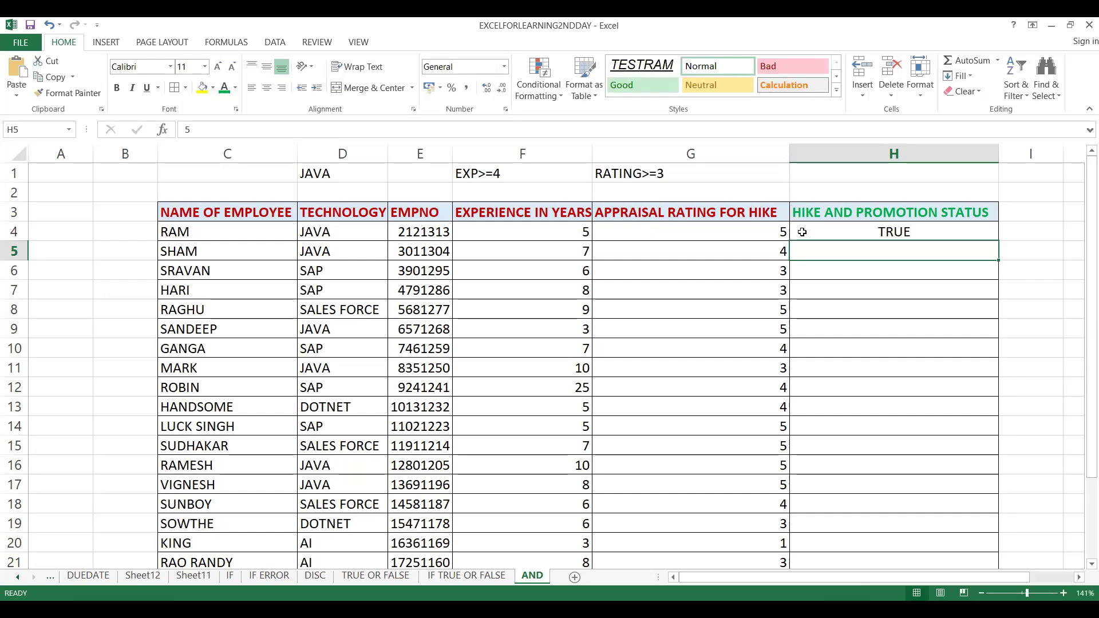
# Fill the AND formula from H4 down the hike and promotion status column through H25
pyautogui.press('Up')
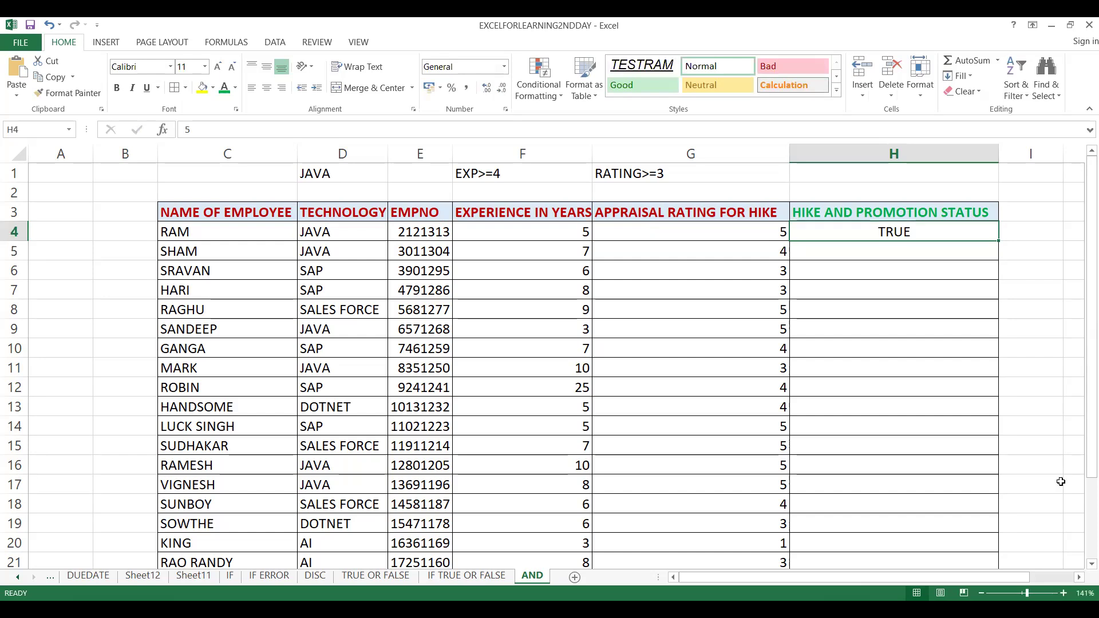
pyautogui.click(541, 232)
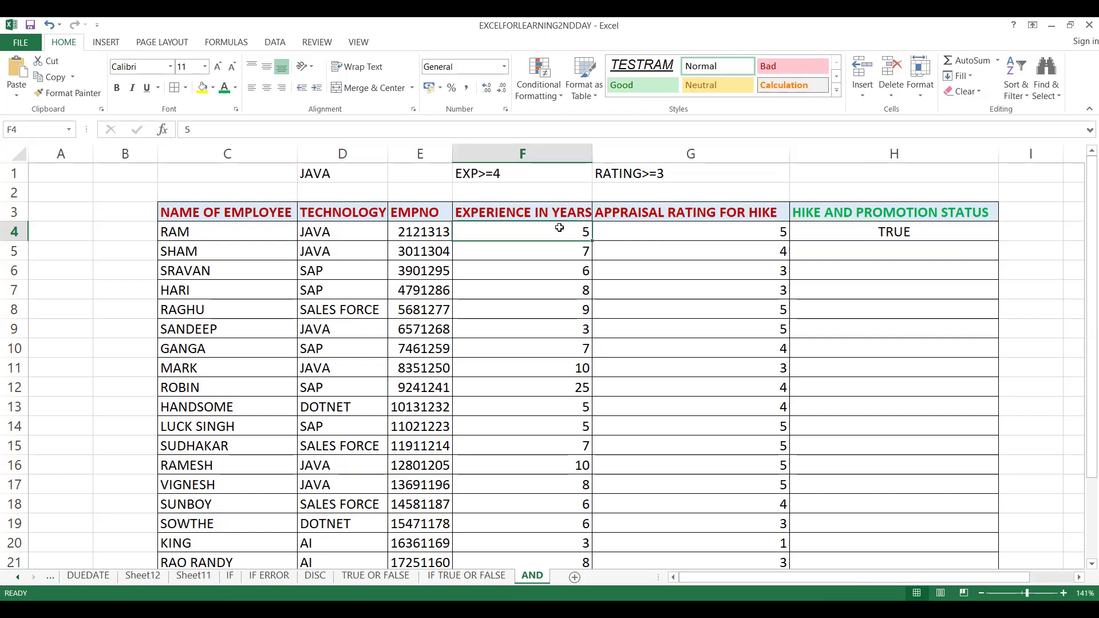
pyautogui.click(637, 227)
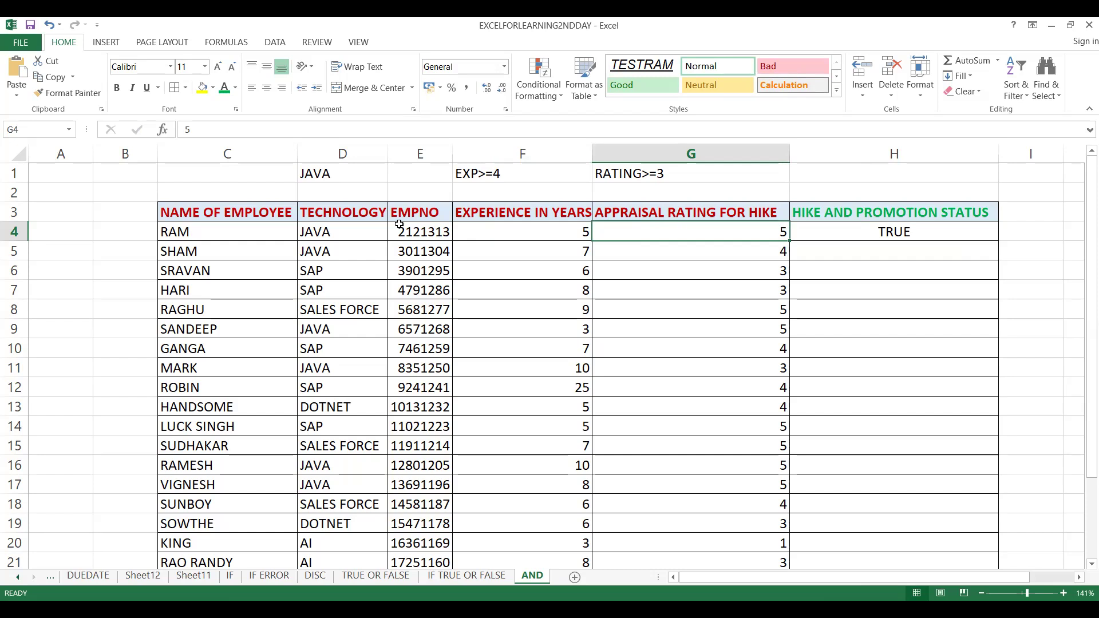
pyautogui.click(326, 232)
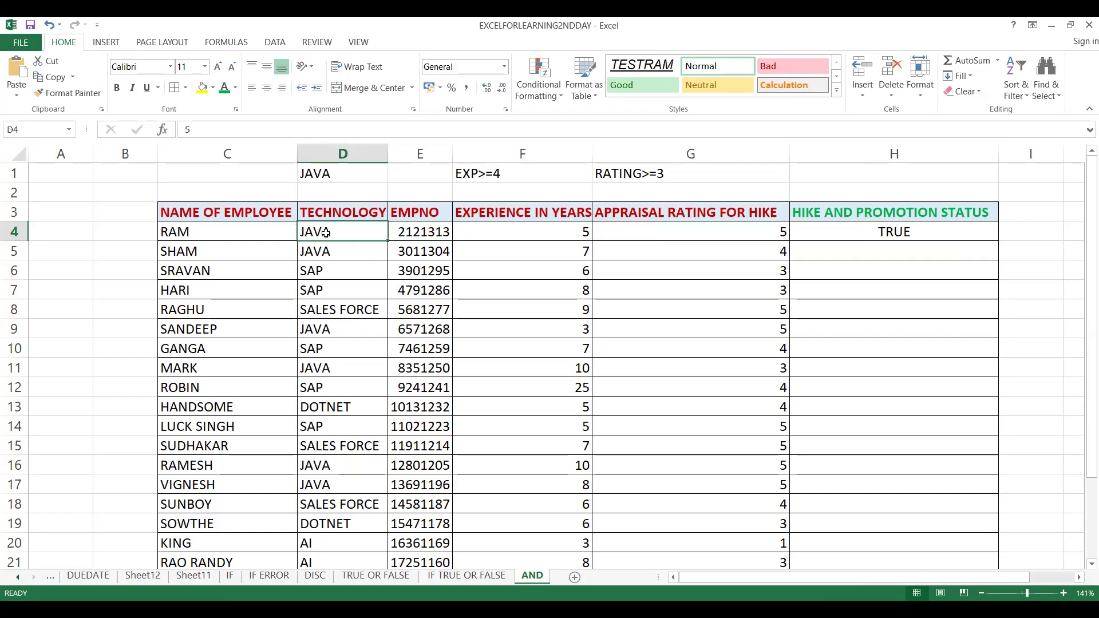
pyautogui.click(929, 223)
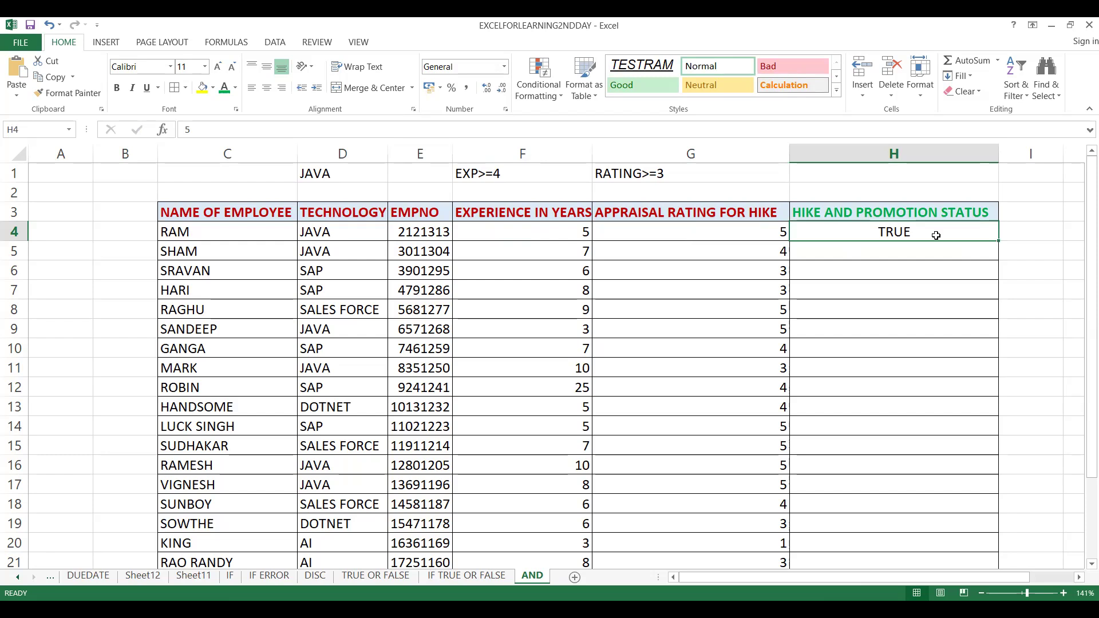
pyautogui.click(998, 239)
pyautogui.doubleClick(999, 240)
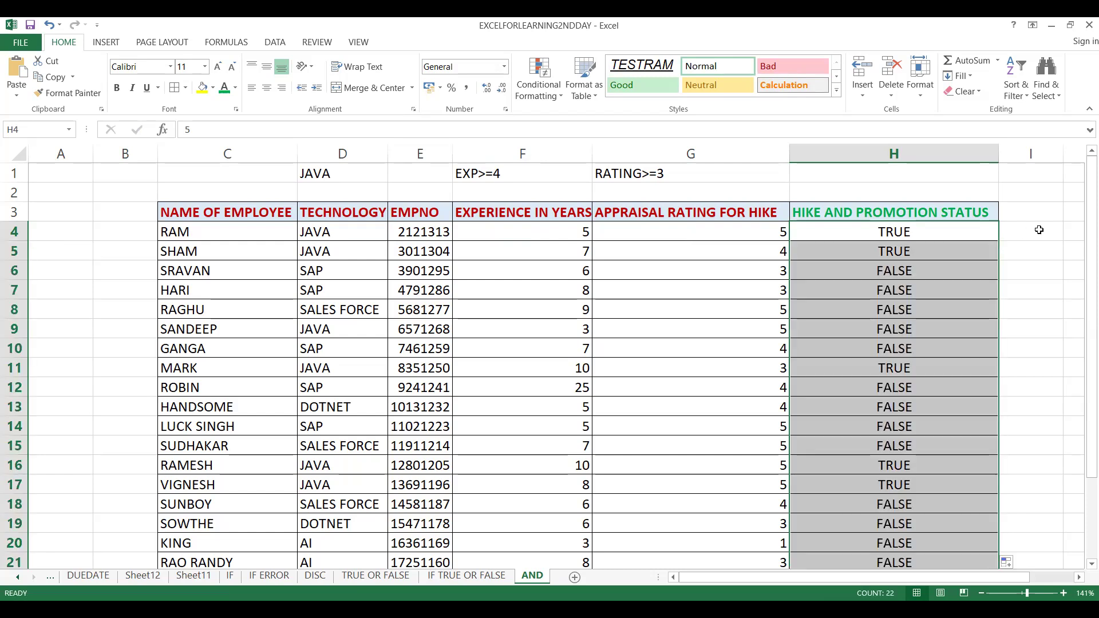
# Examine the rating, technology and AND formula in row 6, and review the status results down to row 25
pyautogui.click(749, 272)
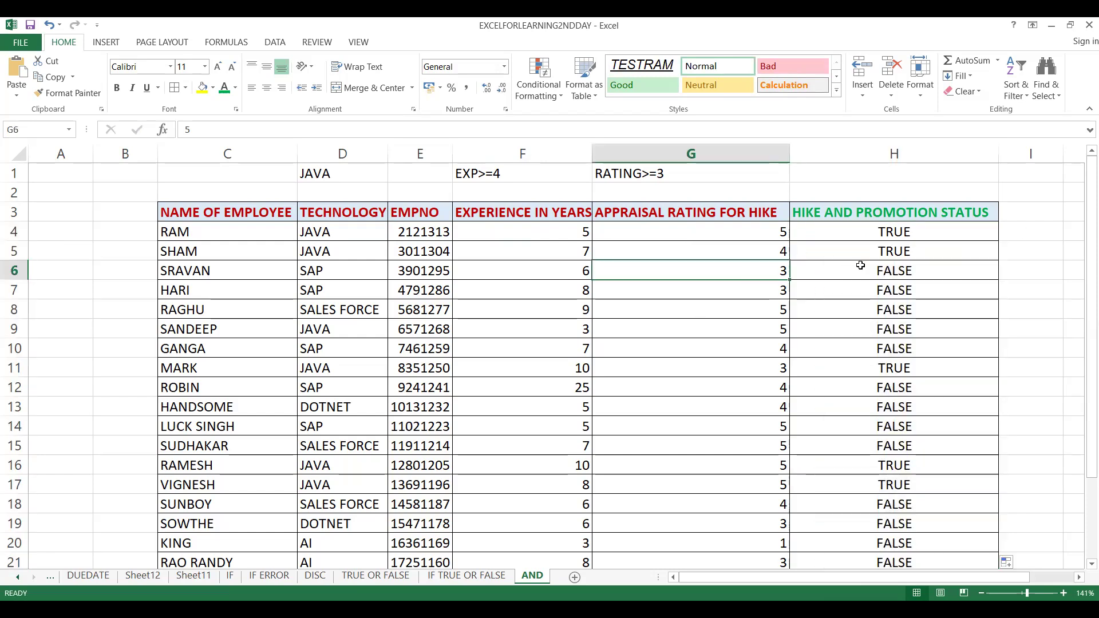
pyautogui.click(323, 274)
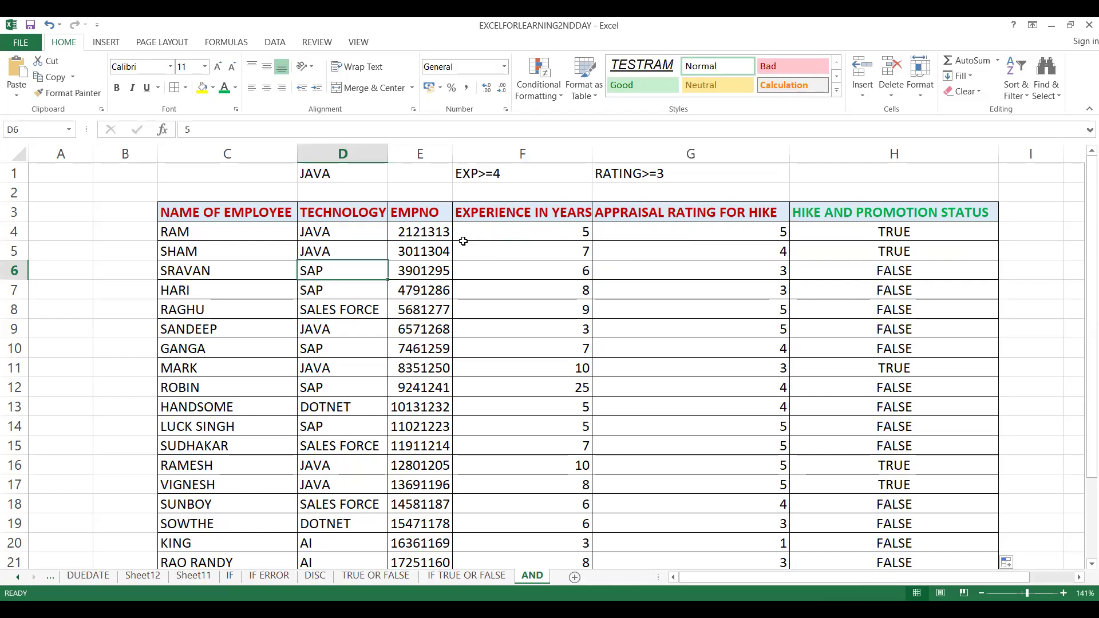
pyautogui.doubleClick(837, 263)
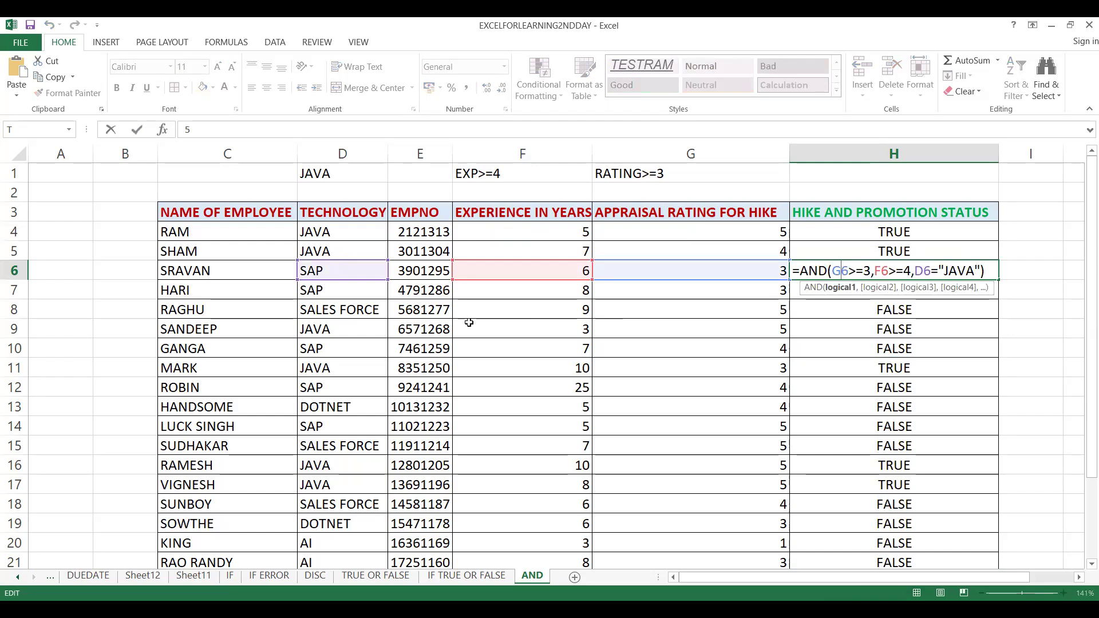
pyautogui.click(730, 334)
pyautogui.press('Right')
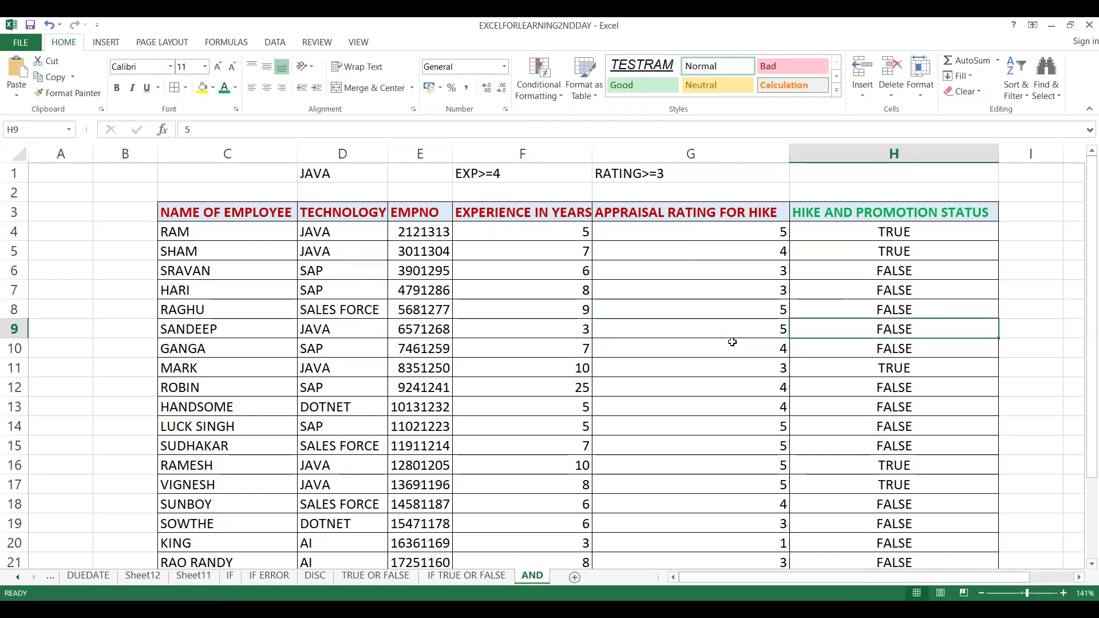
pyautogui.click(882, 486)
pyautogui.press('Down')
pyautogui.press('Down')
pyautogui.press('Down')
pyautogui.press('Down')
pyautogui.press('Down')
pyautogui.press('Down')
pyautogui.press('Down')
pyautogui.press('Down')
pyautogui.press('Down')
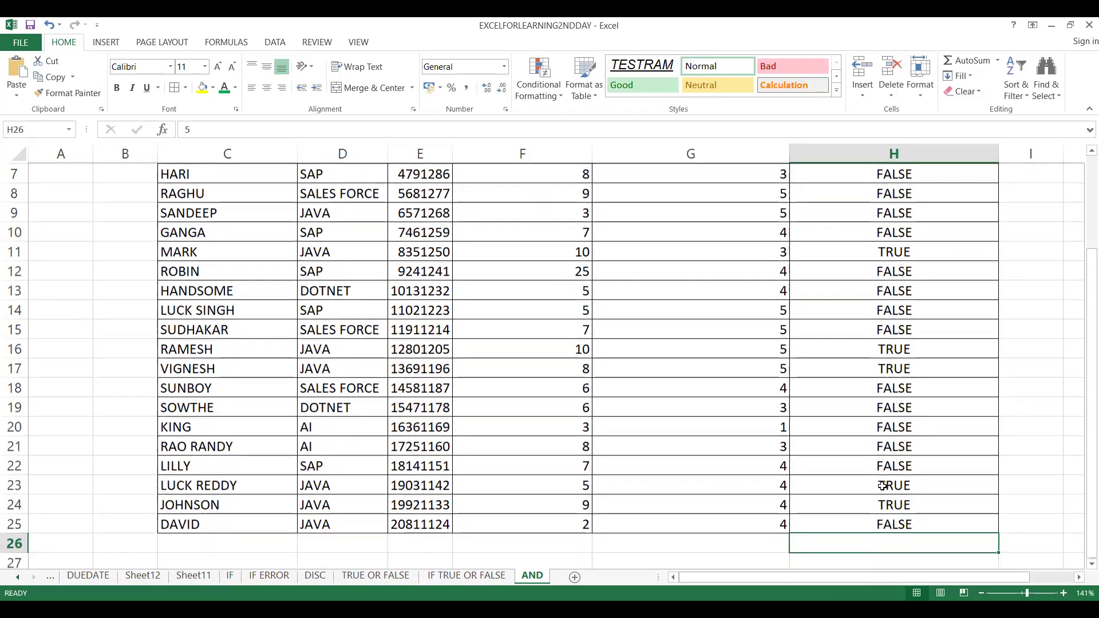
pyautogui.press('Up')
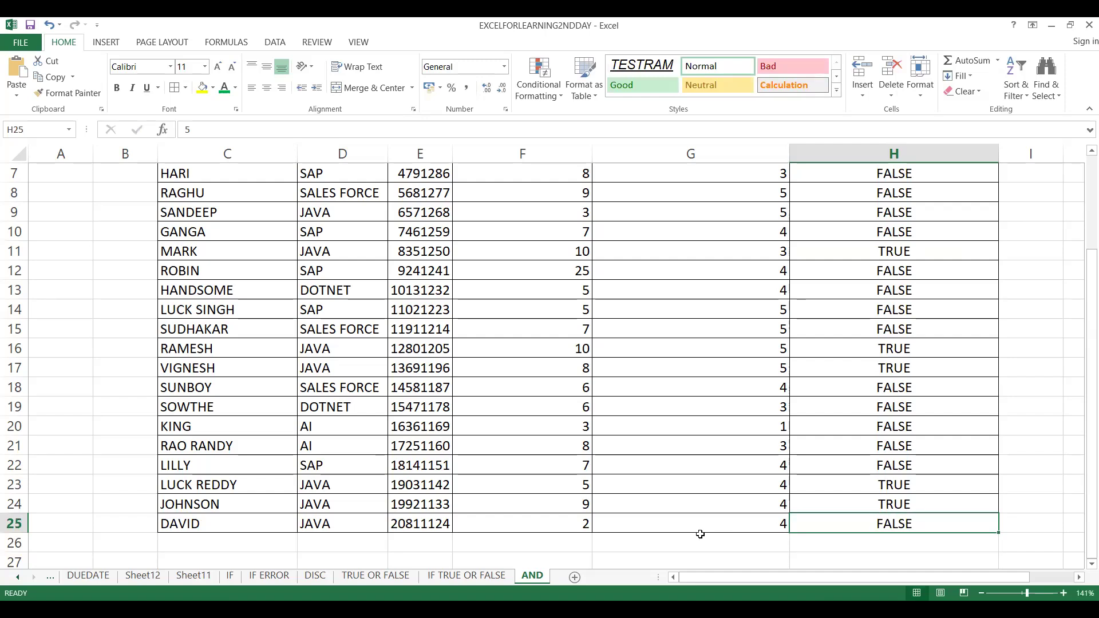
# Examine the experience value and the AND formula for the employee in row 25, leaving the formula as it is
pyautogui.click(560, 519)
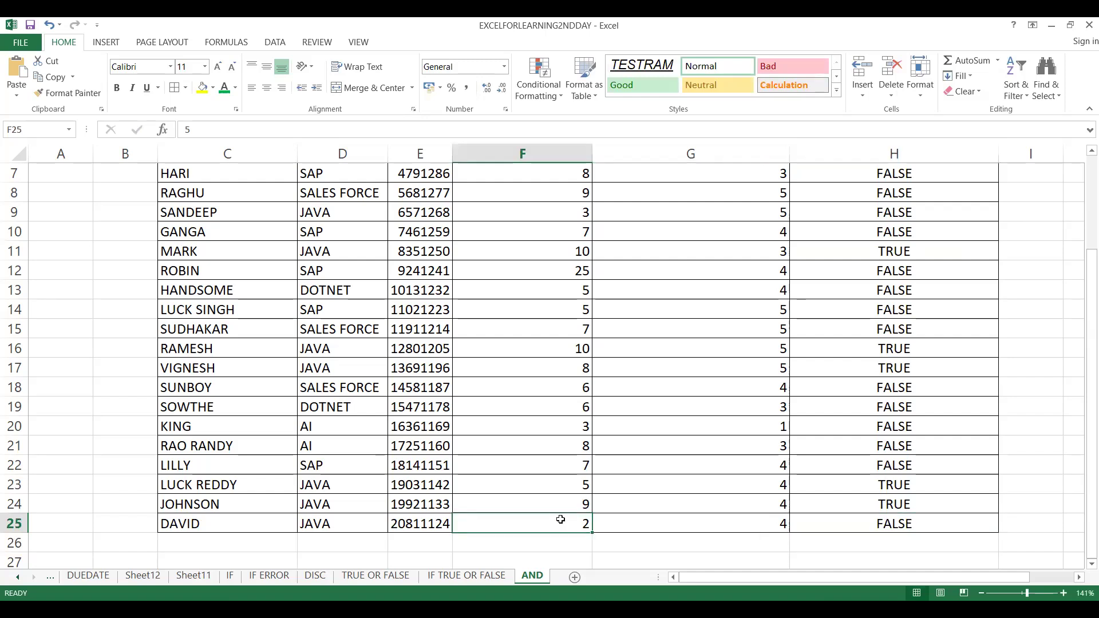
pyautogui.click(833, 524)
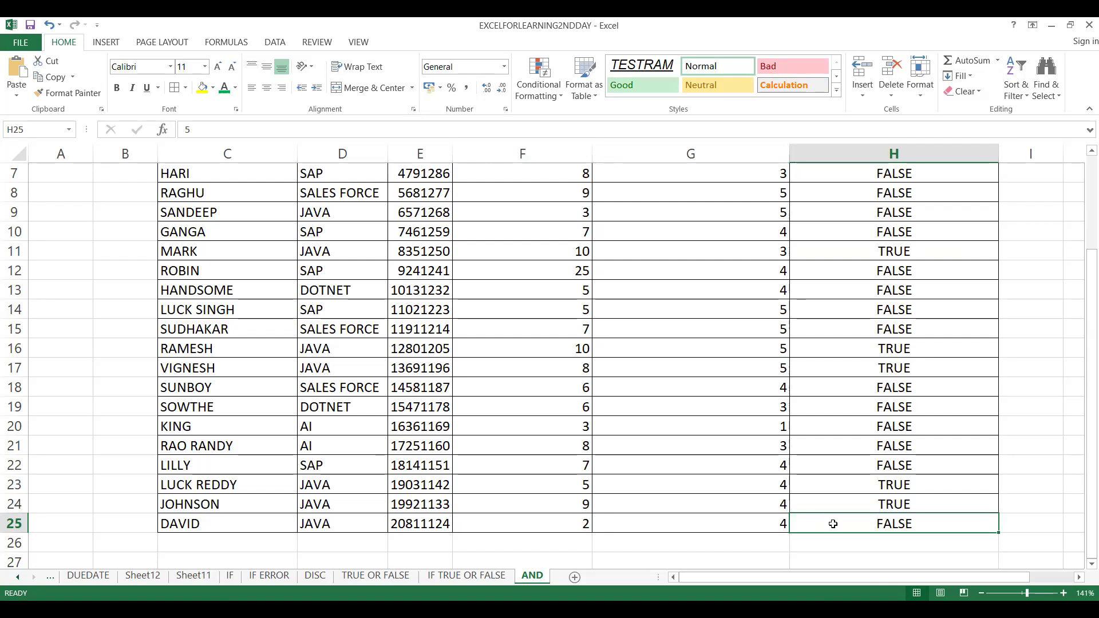
pyautogui.doubleClick(833, 524)
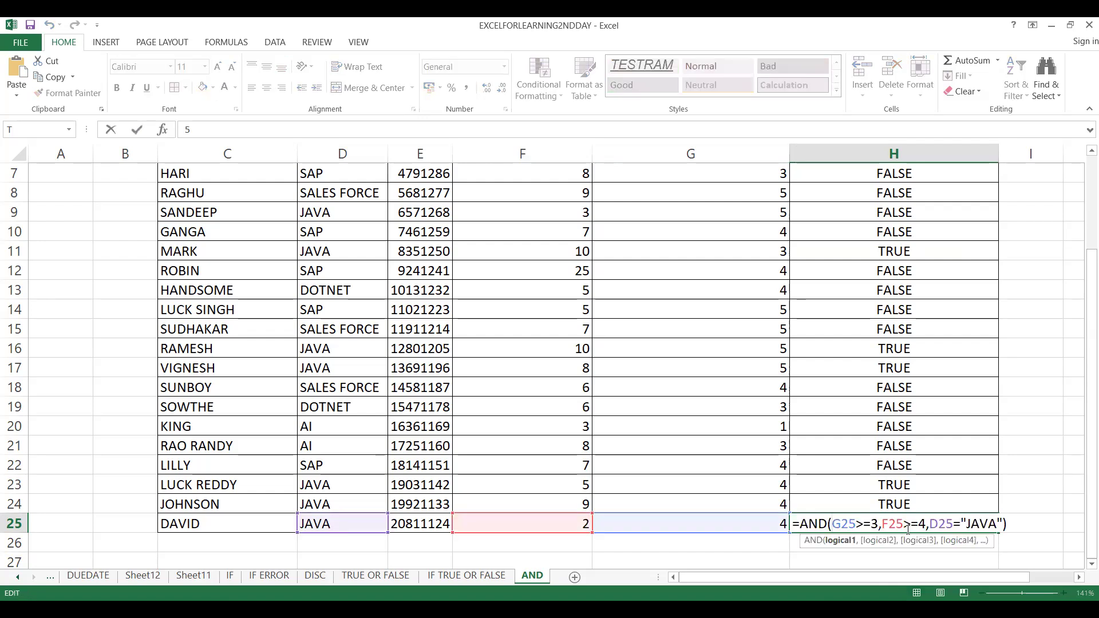
pyautogui.click(572, 551)
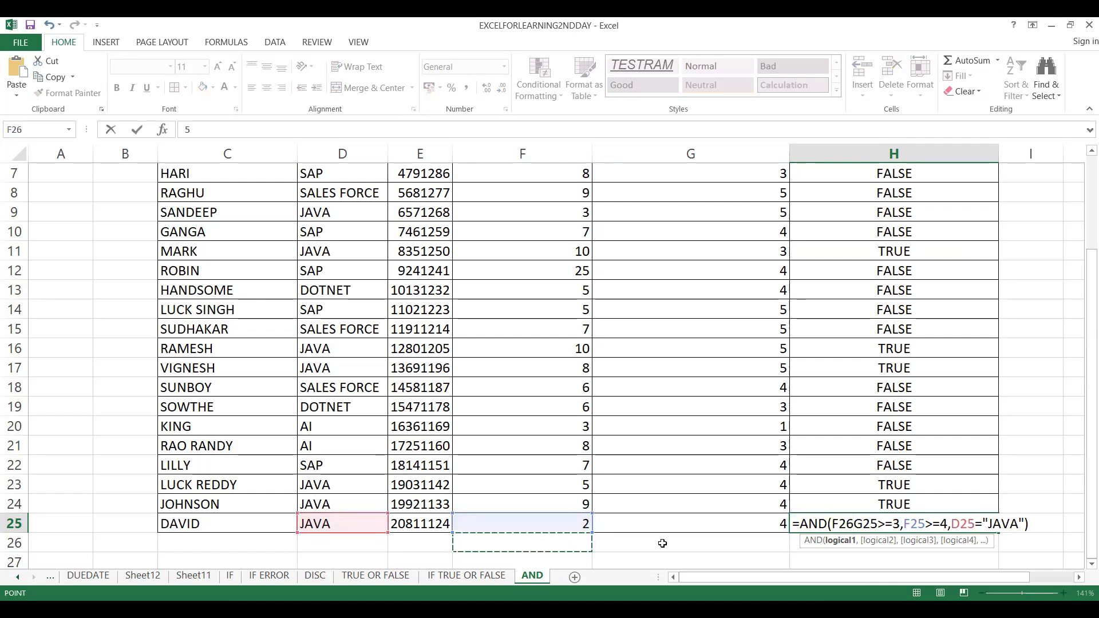
pyautogui.press('Escape')
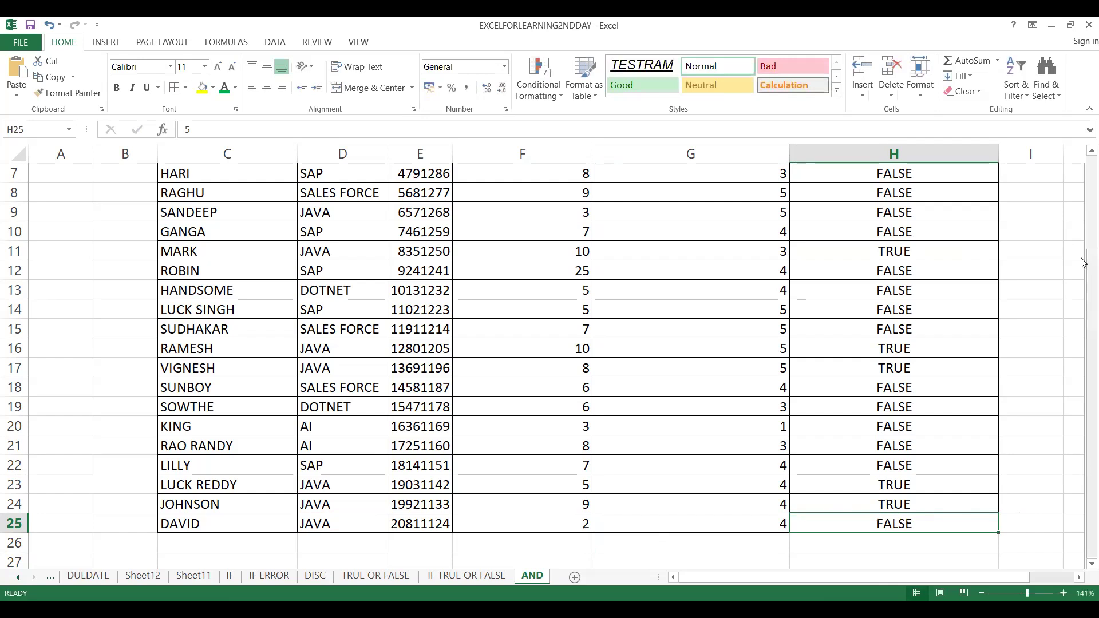
# Start a new formula in H4 with an AND function nested as the logical test of an IF function
pyautogui.scroll(2, 1084, 263)
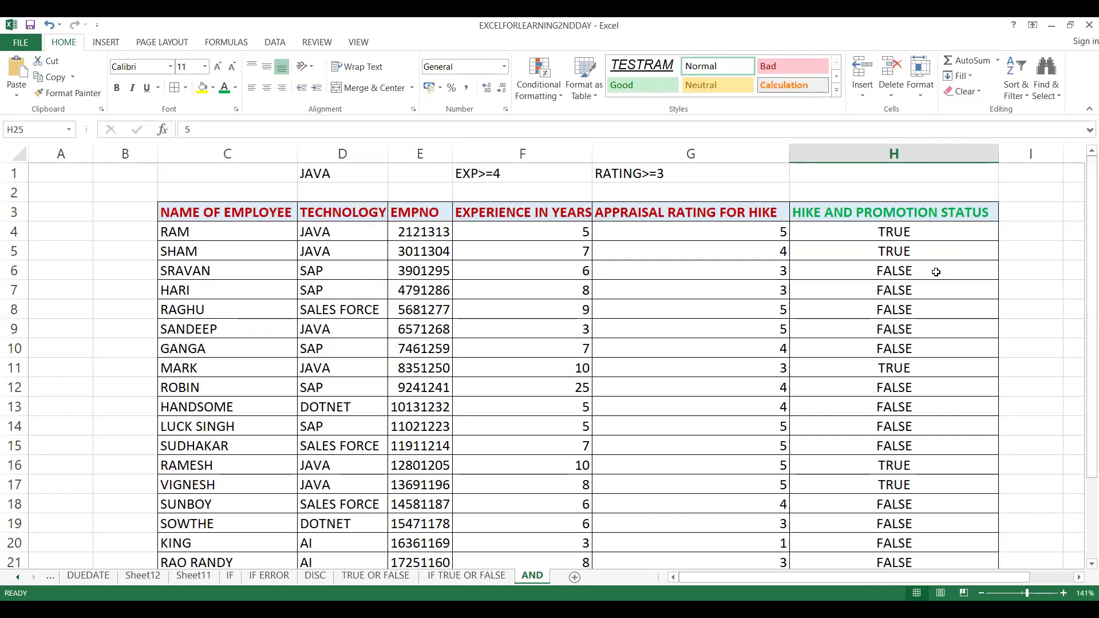
pyautogui.click(907, 233)
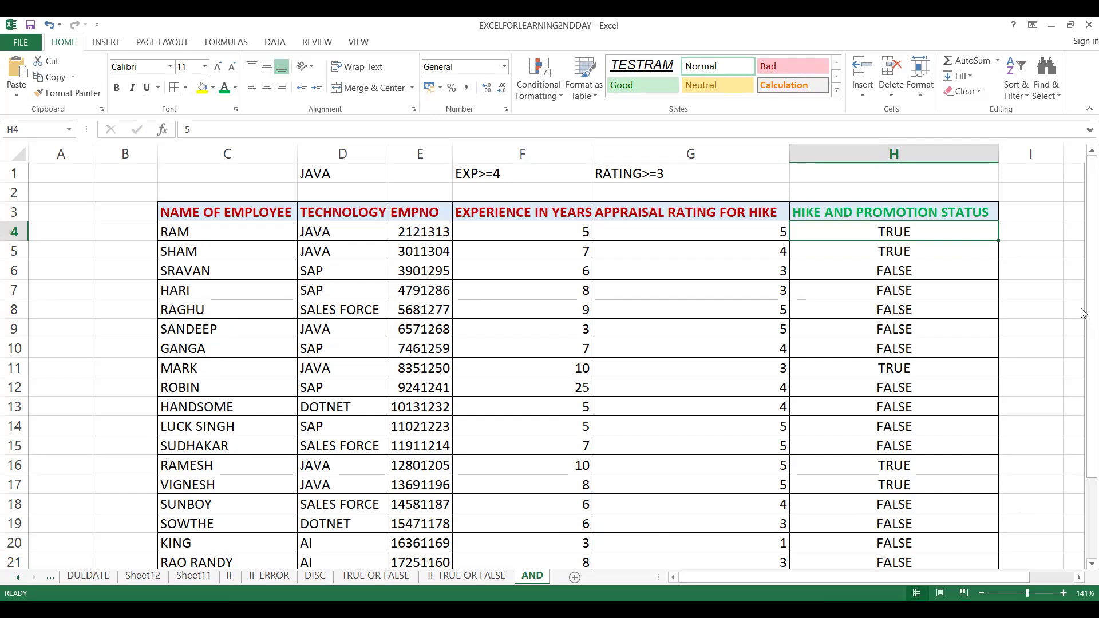
pyautogui.write('=')
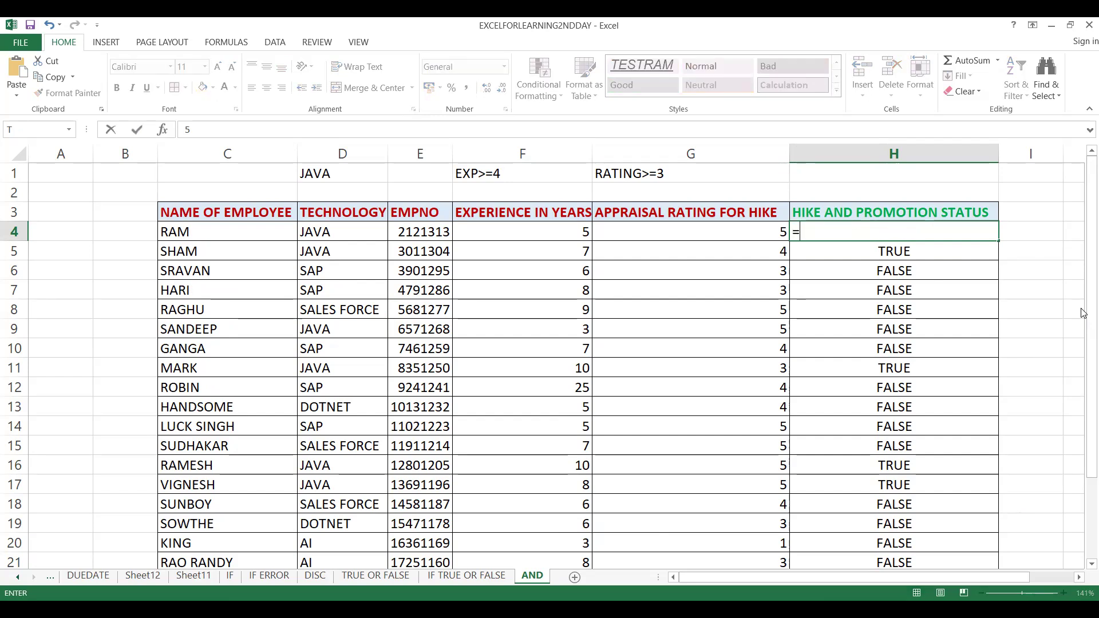
pyautogui.write('IF')
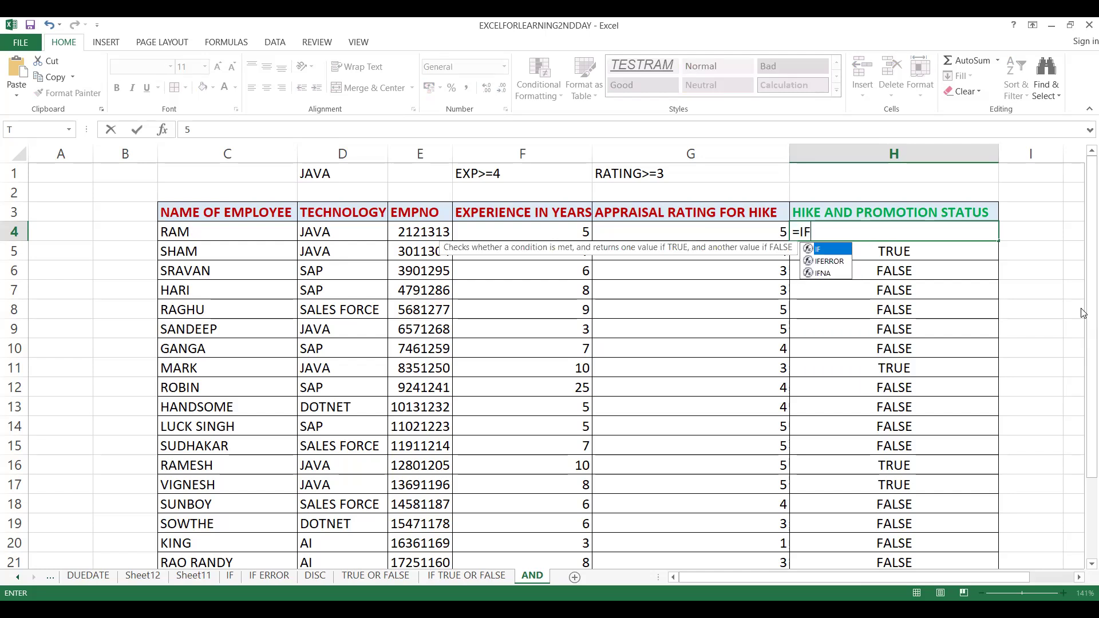
pyautogui.write('(')
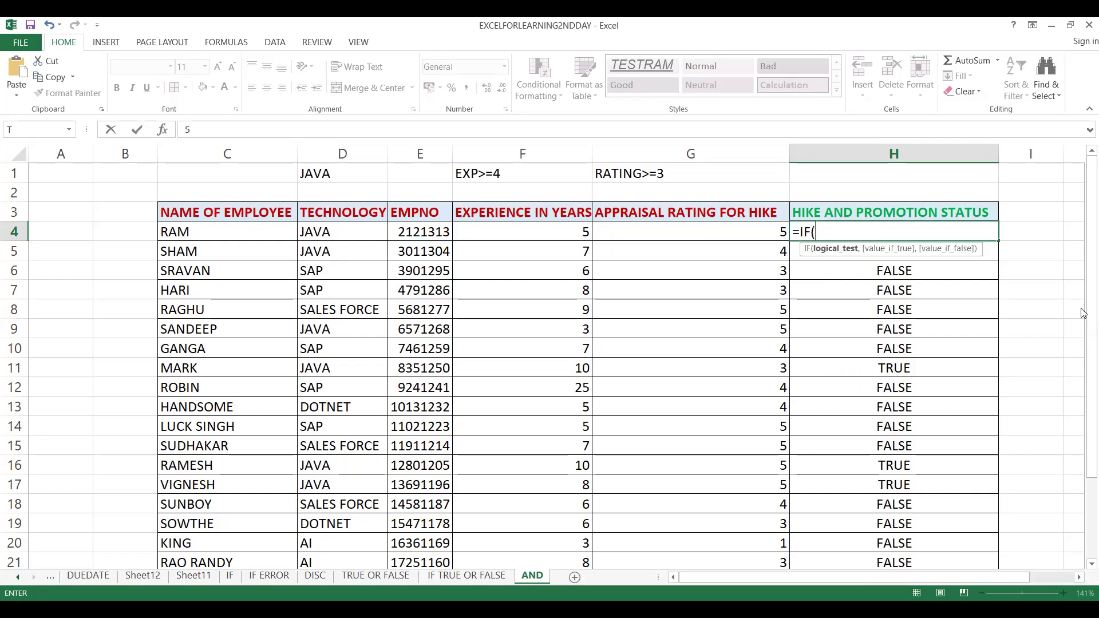
pyautogui.write('AND')
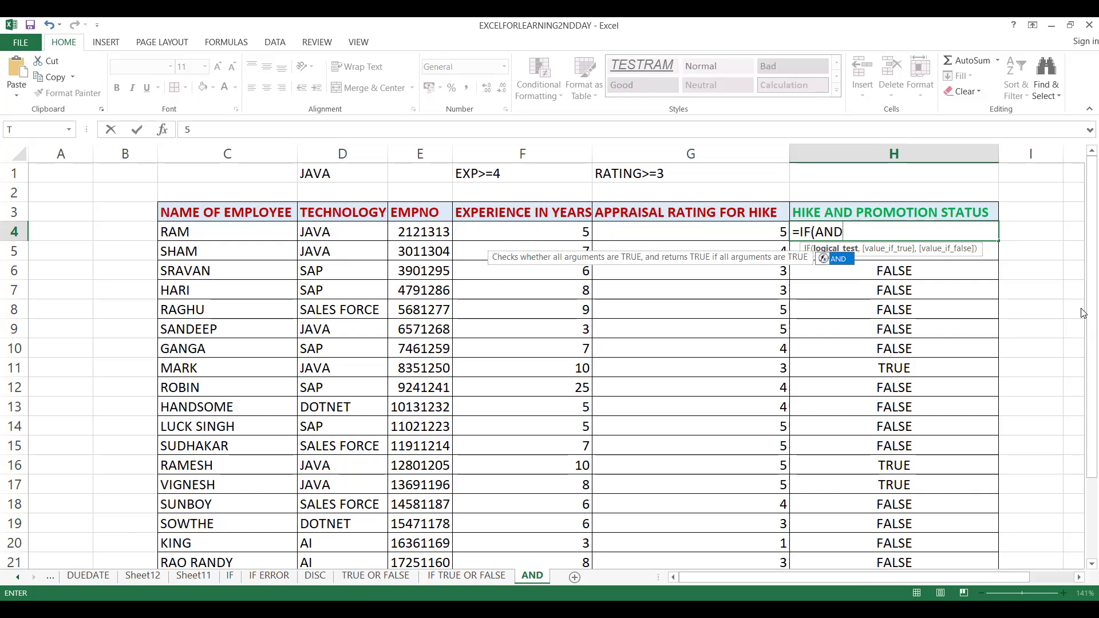
pyautogui.write('(')
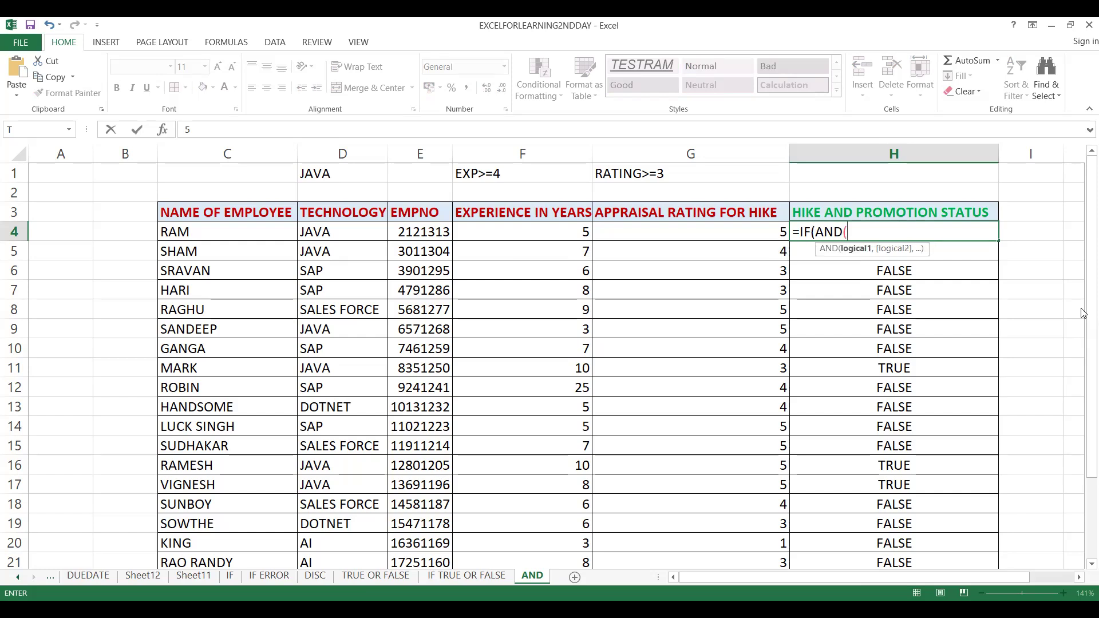
# Enter G4>=3 as the first condition of the nested AND in H4
pyautogui.press('Left')
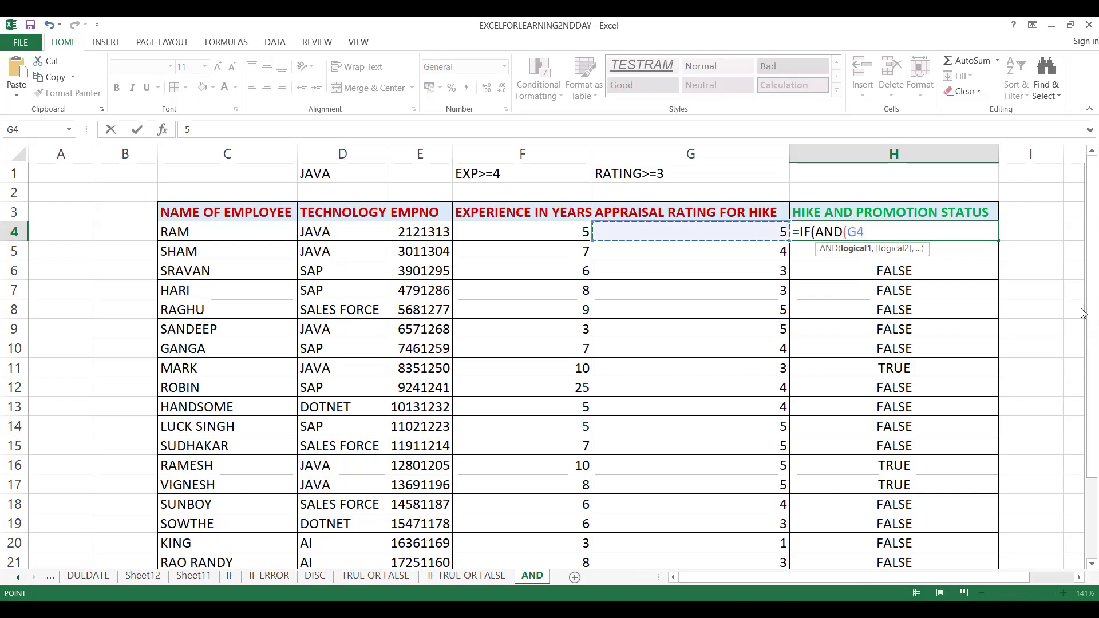
pyautogui.write('?')
pyautogui.press('BackSpace')
pyautogui.write('>')
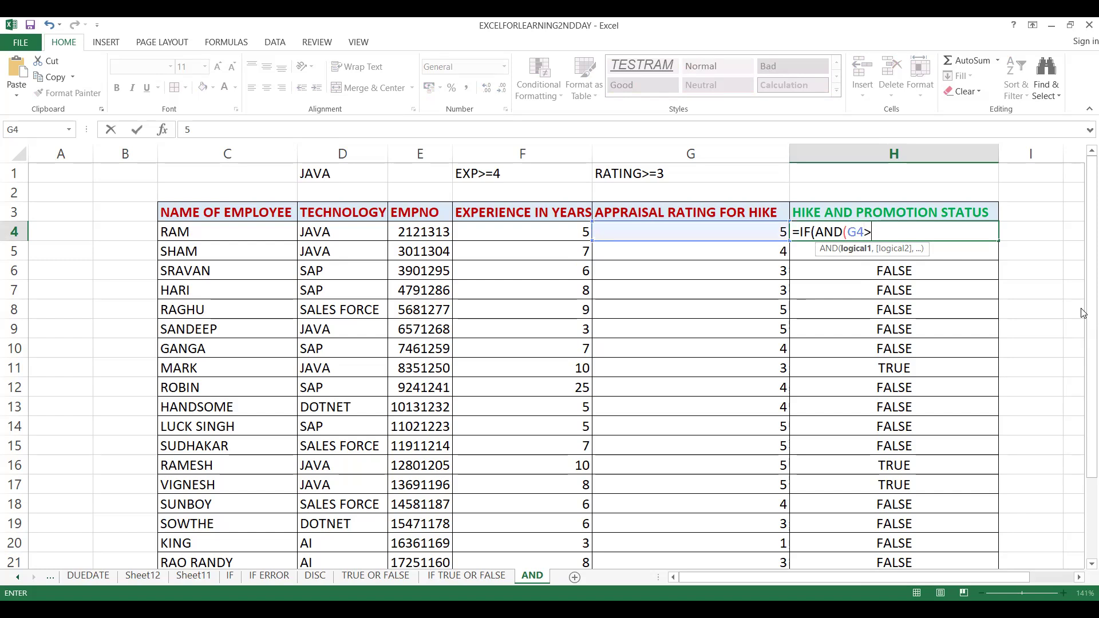
pyautogui.write('=3,')
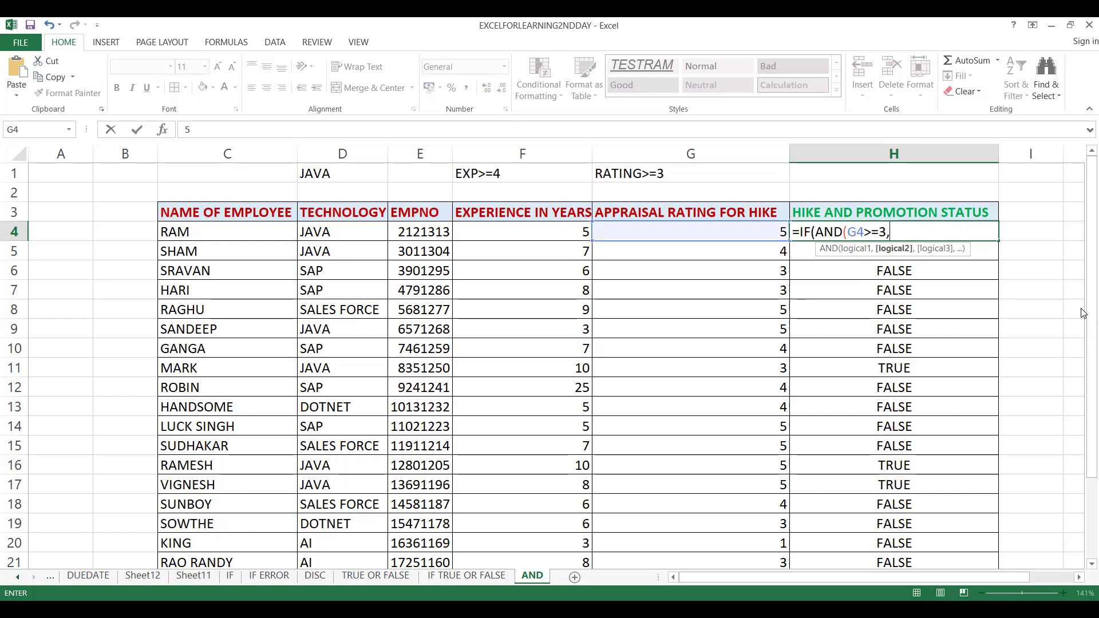
# Add F4>=4 as the second condition of the nested AND in H4
pyautogui.press('Left')
pyautogui.press('Left')
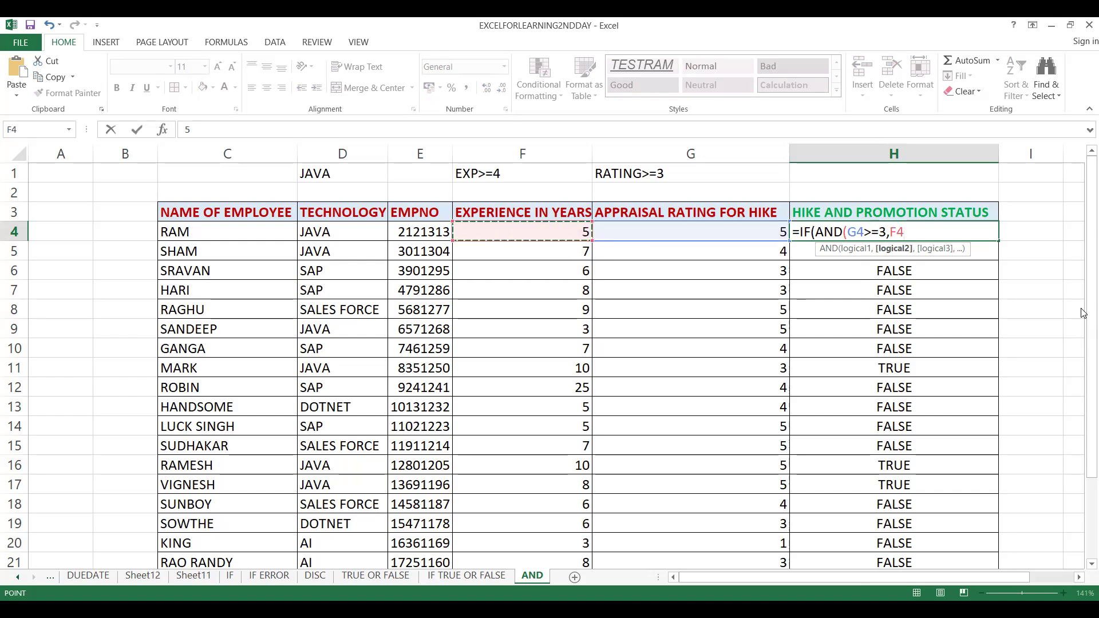
pyautogui.write('>=4')
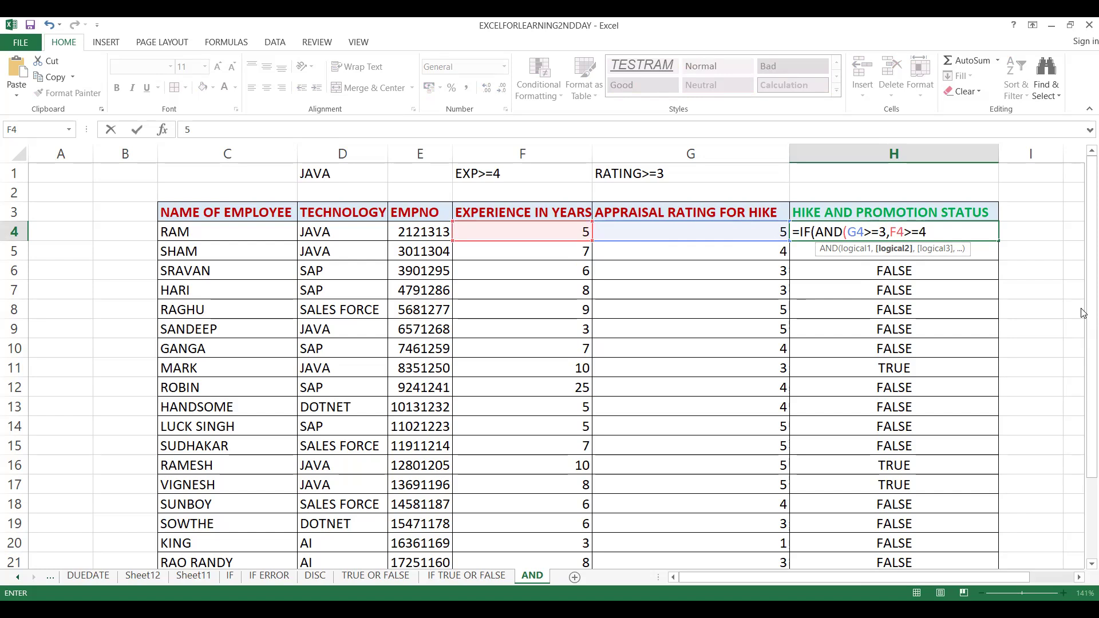
pyautogui.write(',')
# Add D4="JAVA" as the third condition in H4 and close the nested AND function
pyautogui.press('Left')
pyautogui.press('Left')
pyautogui.press('Left')
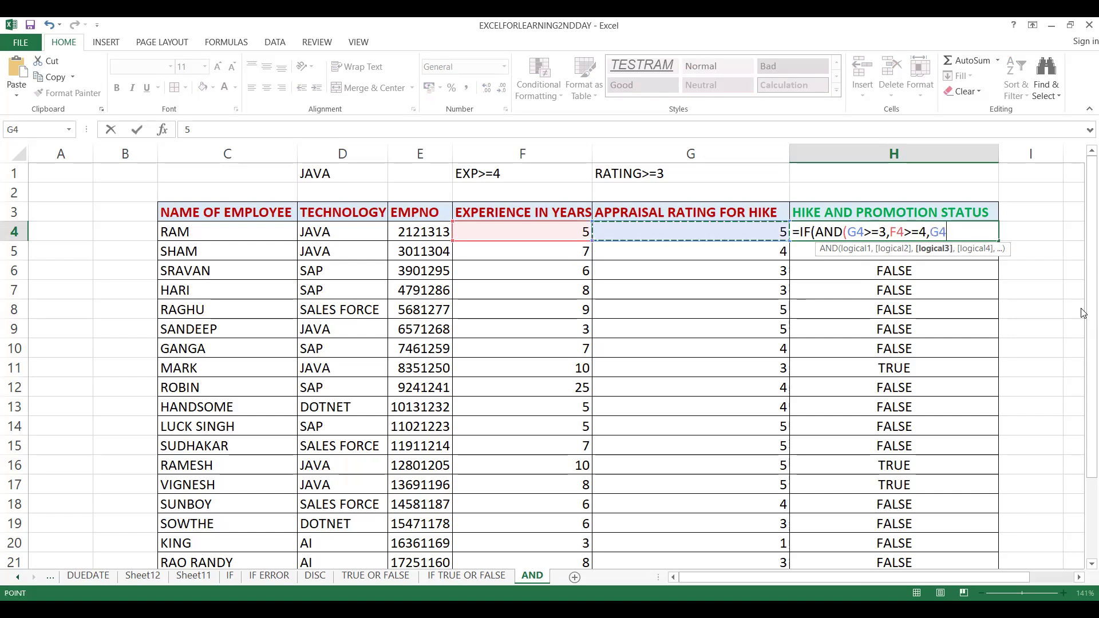
pyautogui.press('Left')
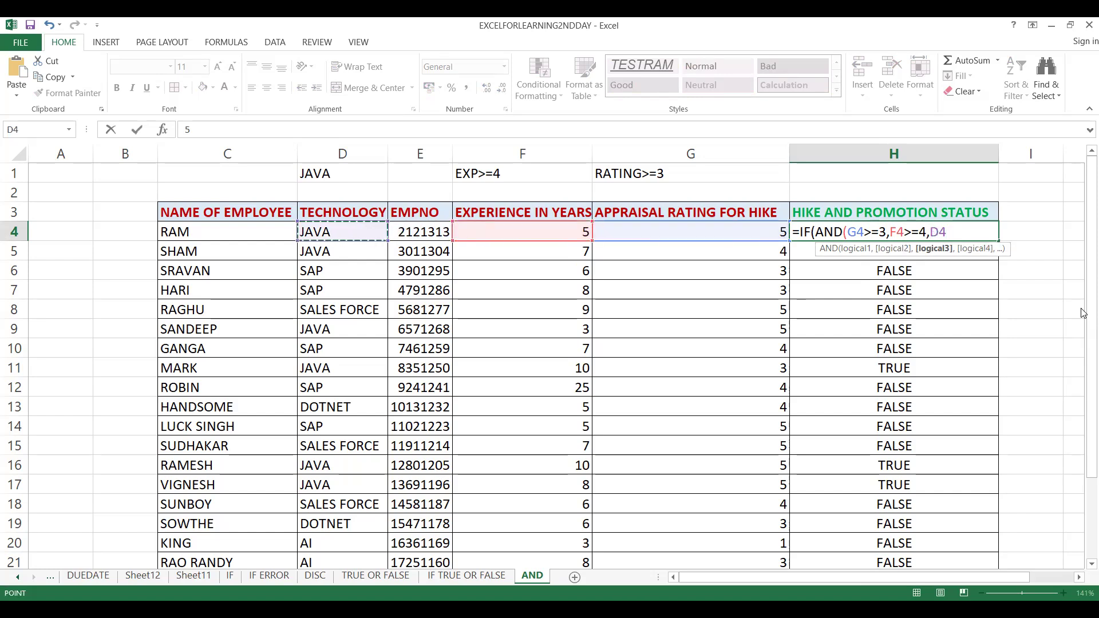
pyautogui.write('="JAVA"')
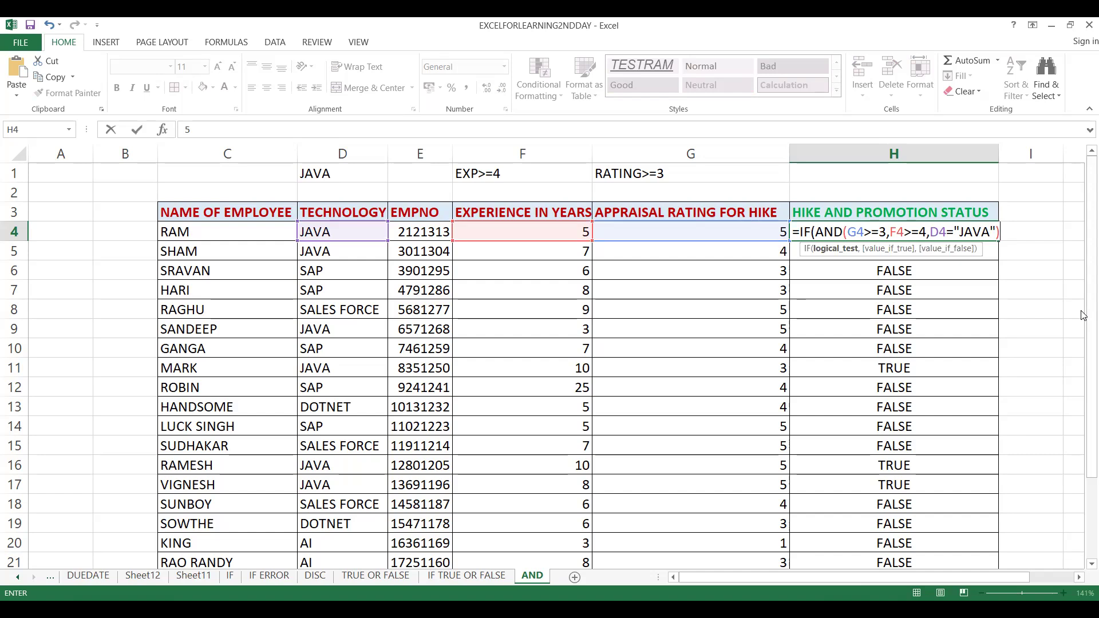
# Enter "HIKE WITH PROMOTION" as the value if true of the IF formula in H4
pyautogui.write(',')
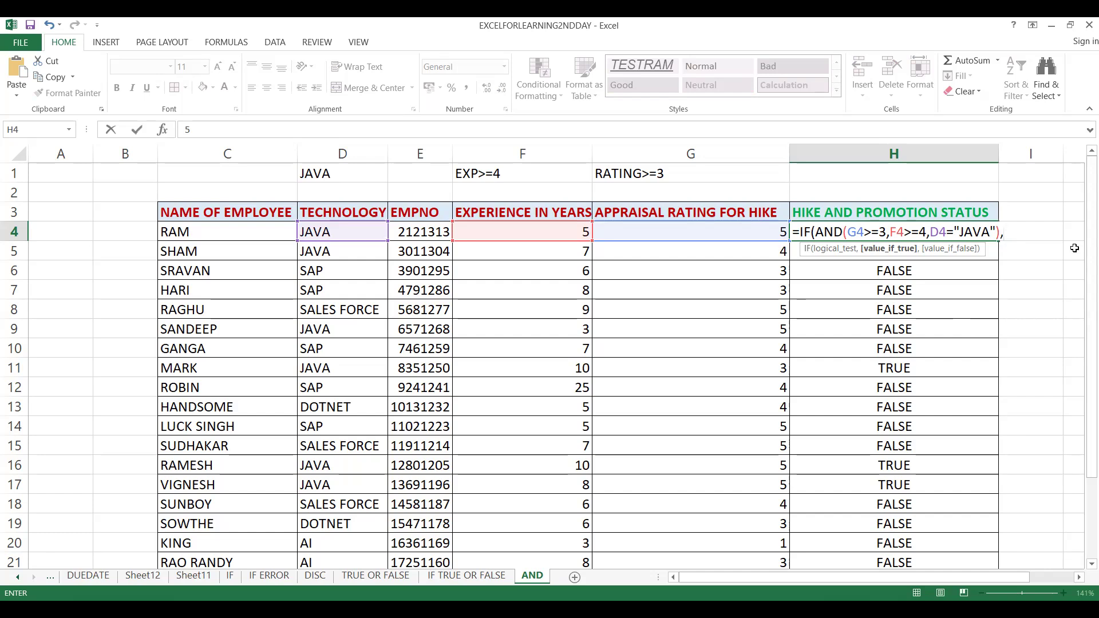
pyautogui.write('"HIKE WITH PROMOTHI')
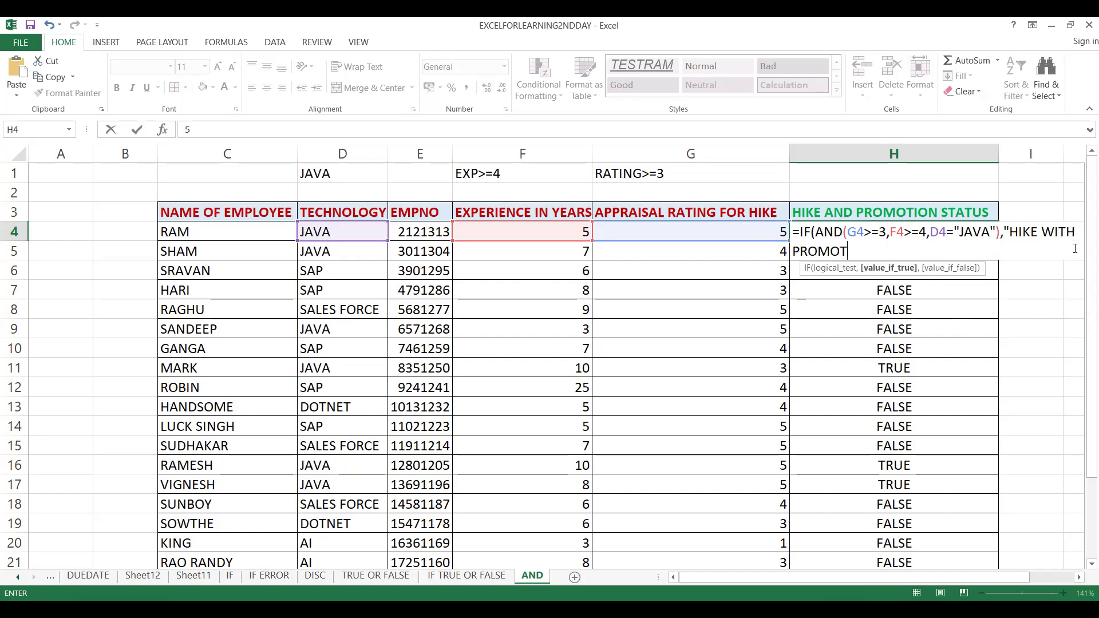
pyautogui.press('BackSpace')
pyautogui.press('BackSpace')
pyautogui.write('ION","')
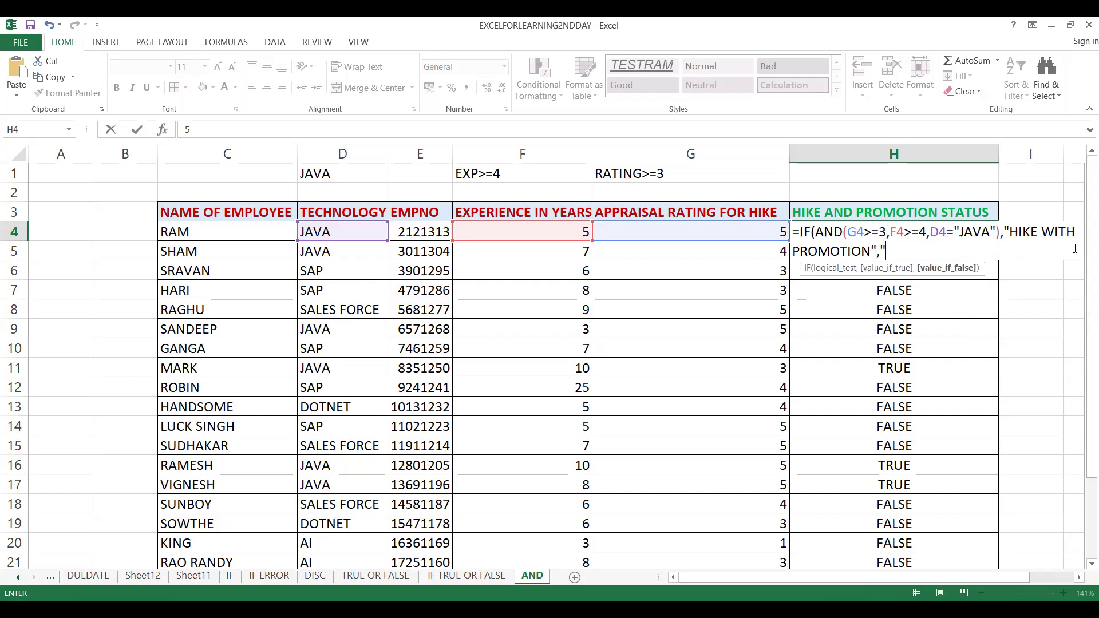
pyautogui.write('ONLY")')
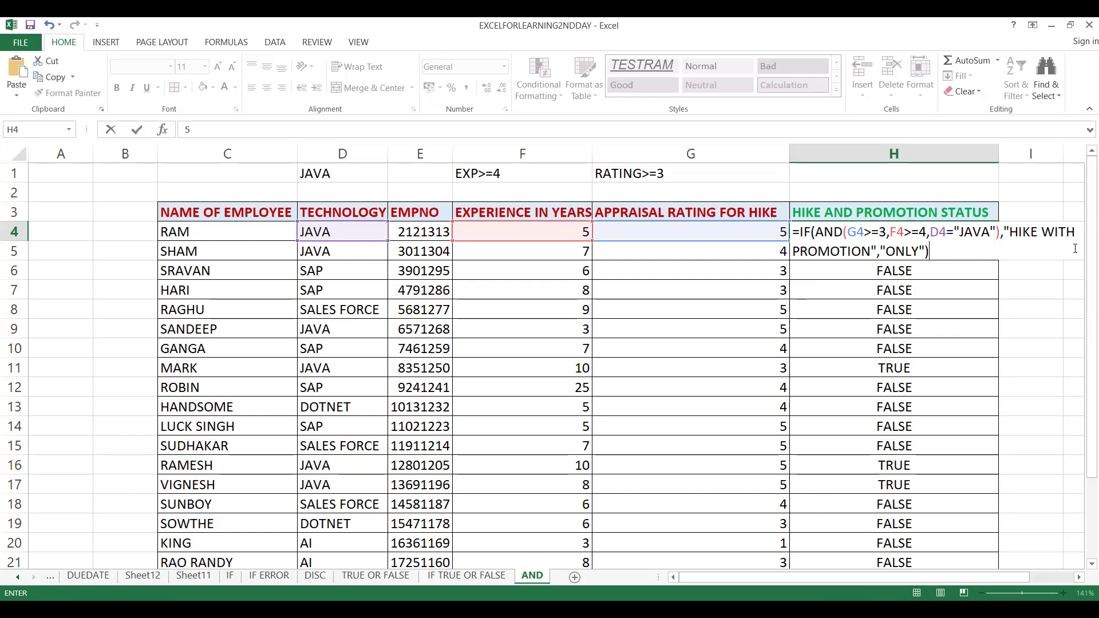
# Enter "ONLY" as the value if false and complete the IF formula in H4
pyautogui.press('Return')
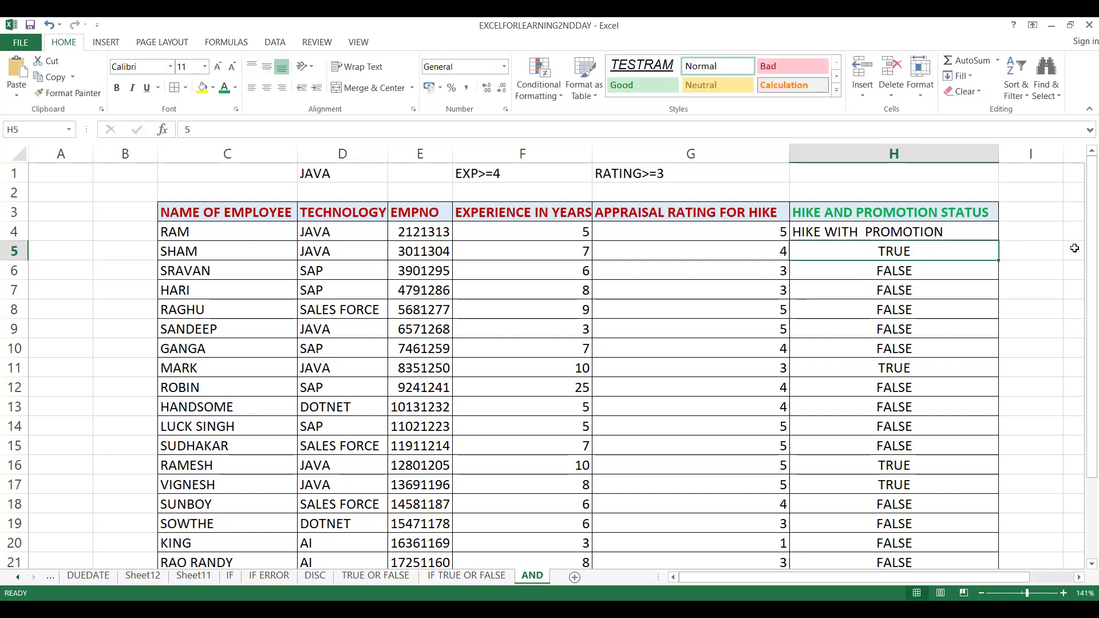
# Fill the IF and AND formula from H4 down the hike and promotion status column through H25
pyautogui.click(972, 220)
pyautogui.click(974, 234)
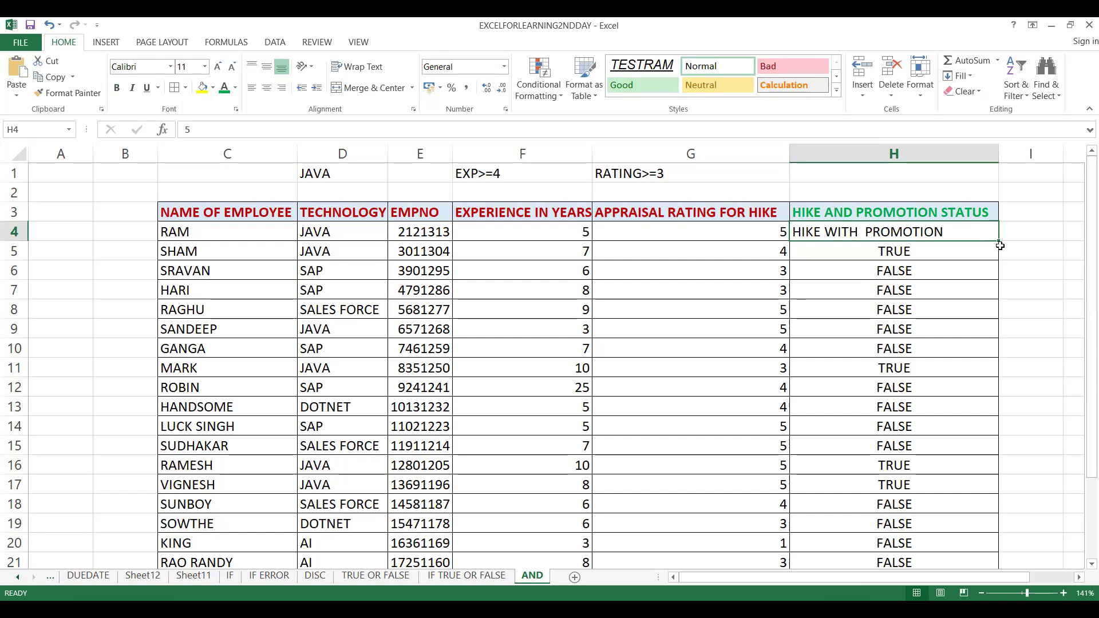
pyautogui.doubleClick(1000, 245)
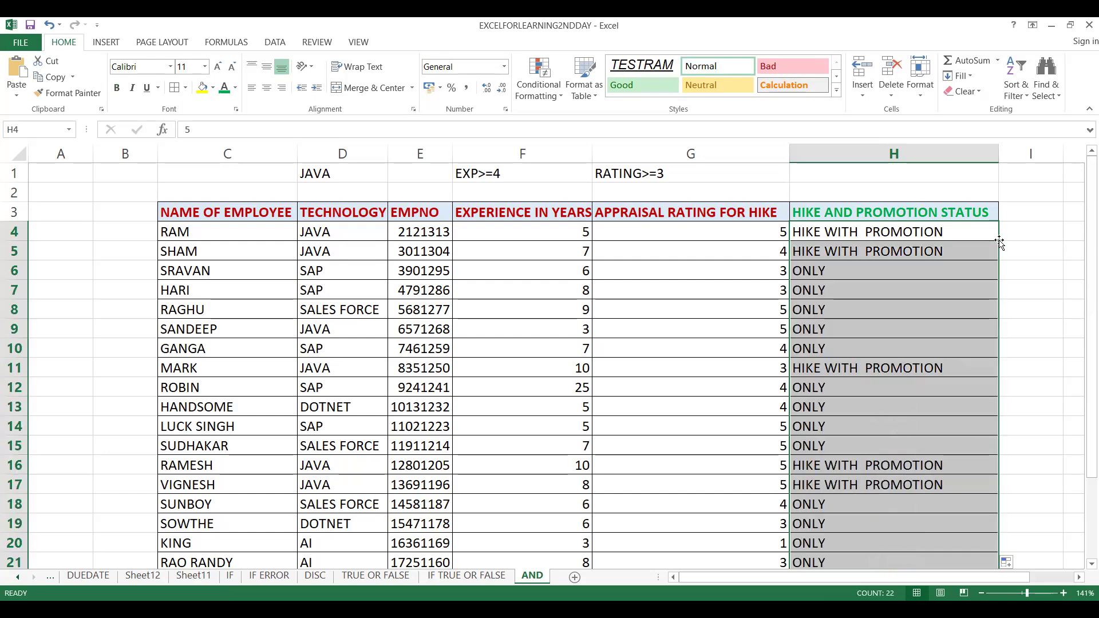
pyautogui.click(825, 293)
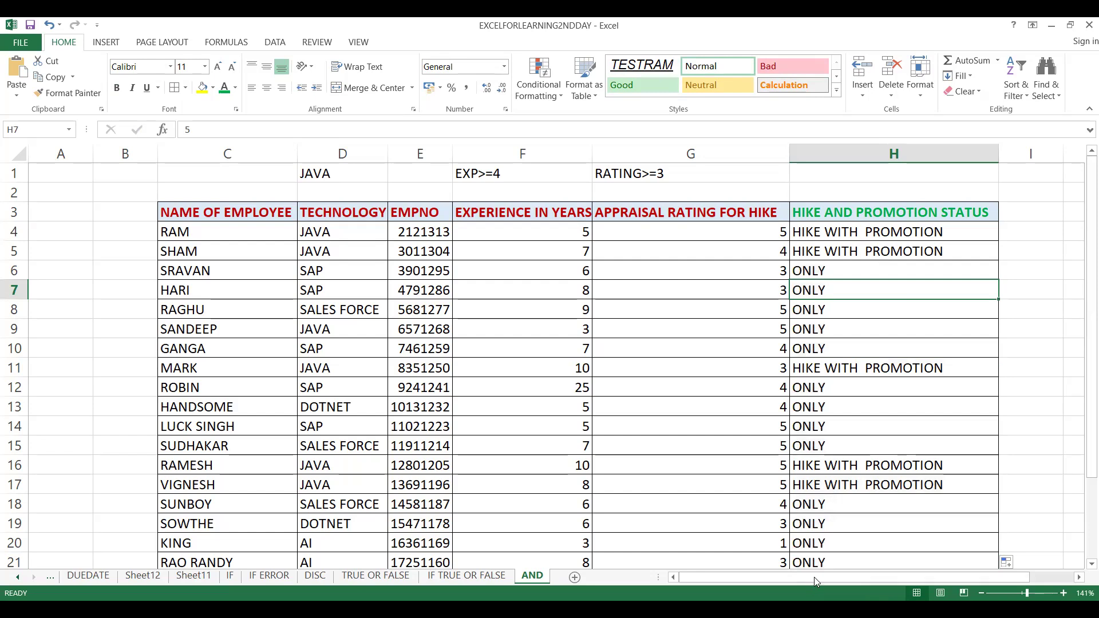
# Change the value if false in the H4 formula to "ONLY HIKE"
pyautogui.click(857, 229)
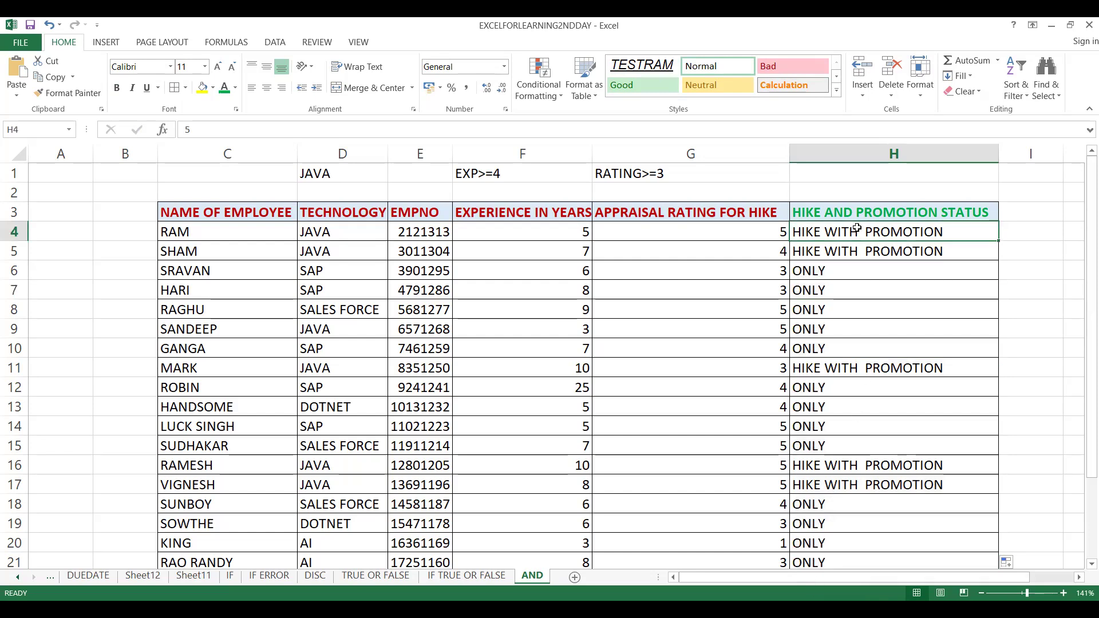
pyautogui.doubleClick(857, 228)
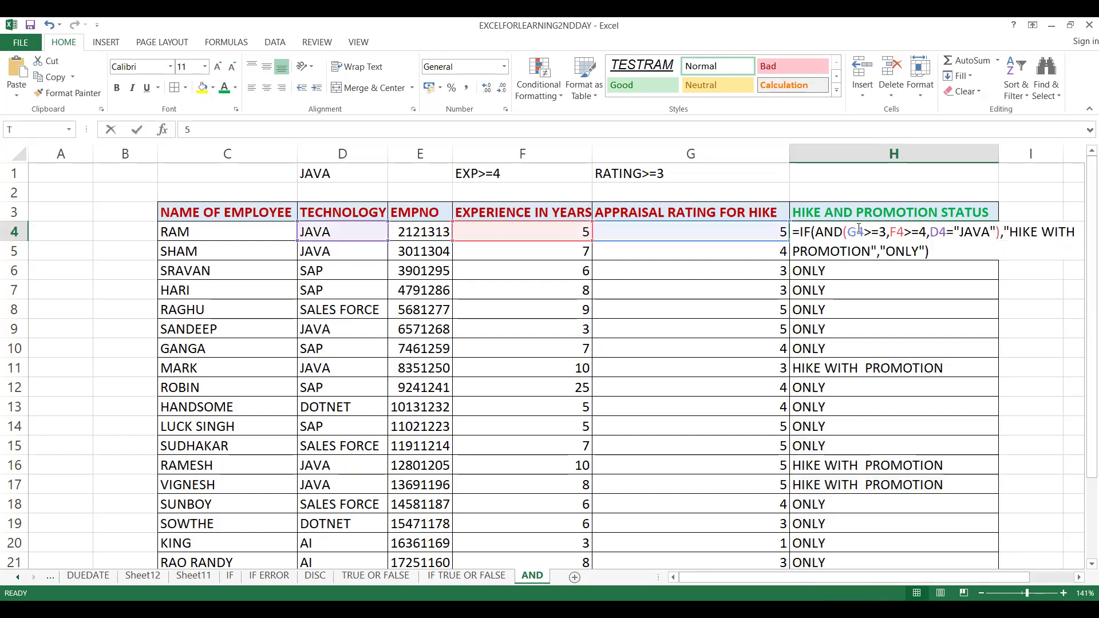
pyautogui.click(920, 251)
pyautogui.write('HIK')
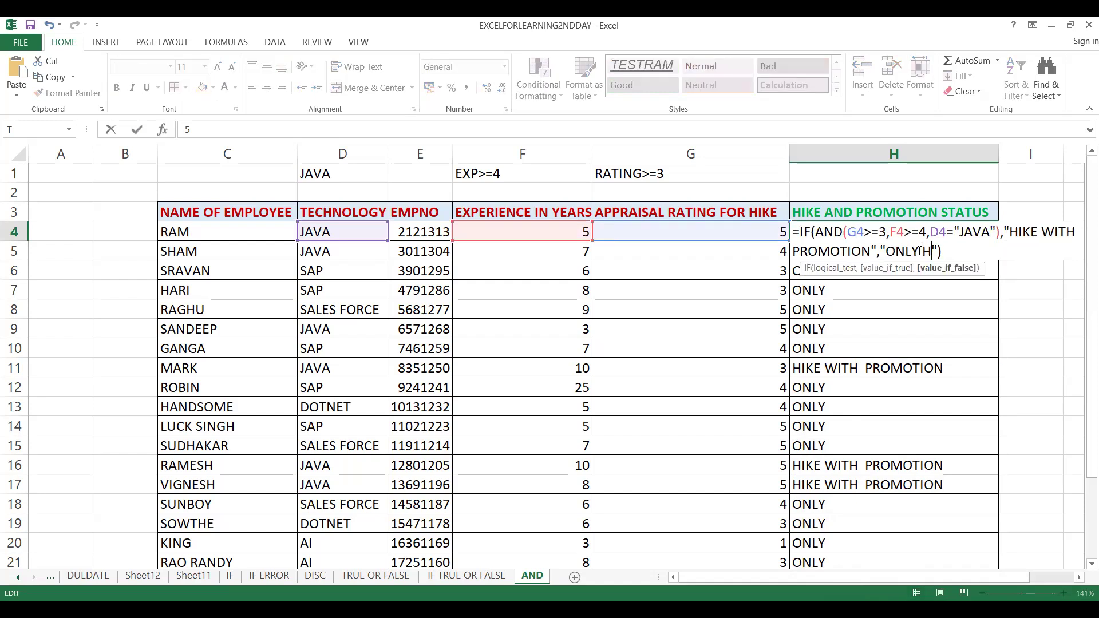
pyautogui.write('E')
pyautogui.press('Return')
# Fill the corrected H4 formula with the "ONLY HIKE" text down the status column through H25
pyautogui.moveTo(922, 229); pyautogui.dragTo(997, 239)
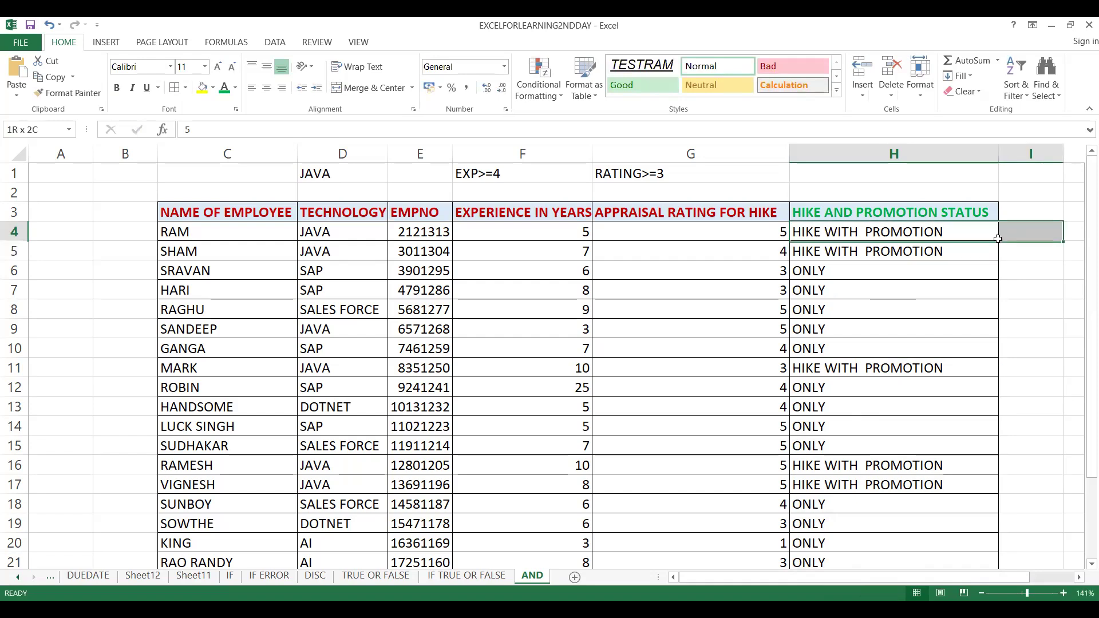
pyautogui.doubleClick(999, 241)
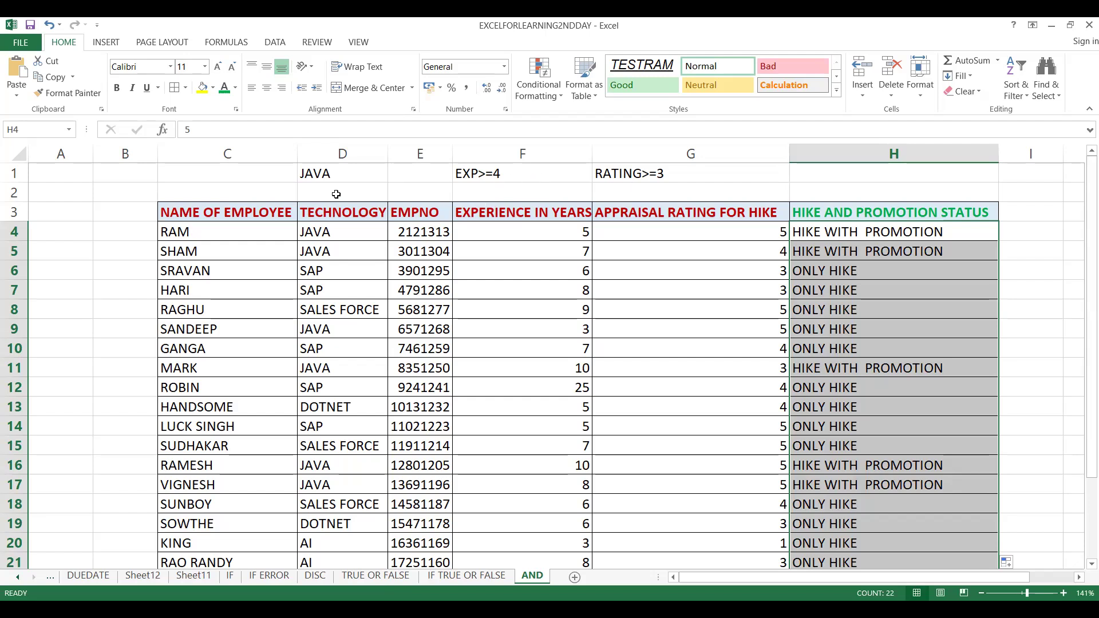
pyautogui.click(840, 279)
# Review the status results in rows 4 and 5 against the technology, experience and rating criteria
pyautogui.click(841, 231)
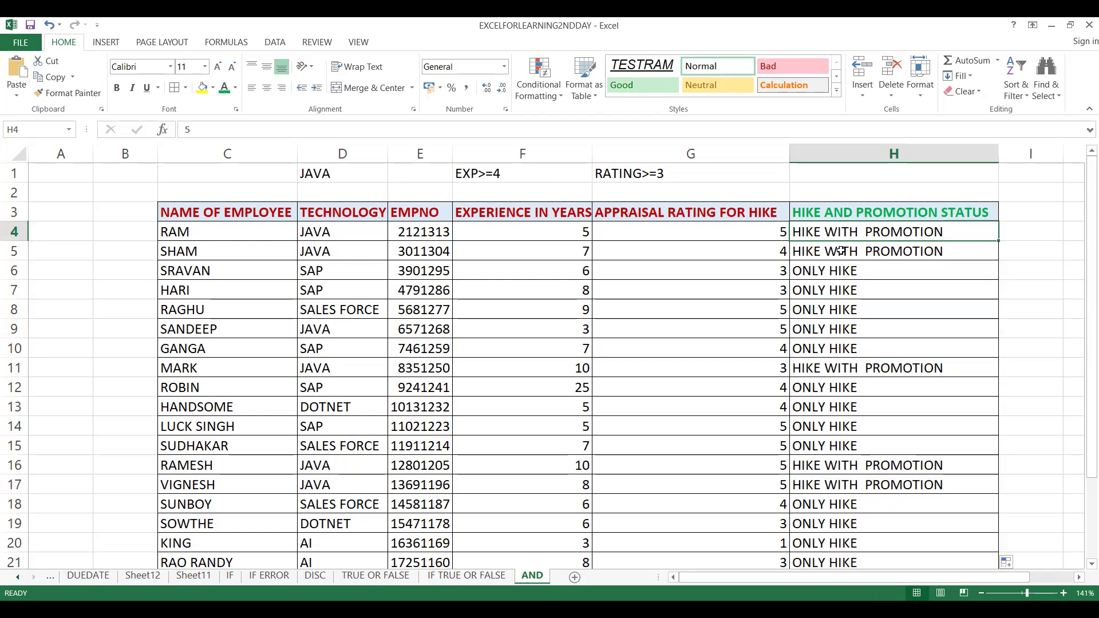
pyautogui.click(840, 250)
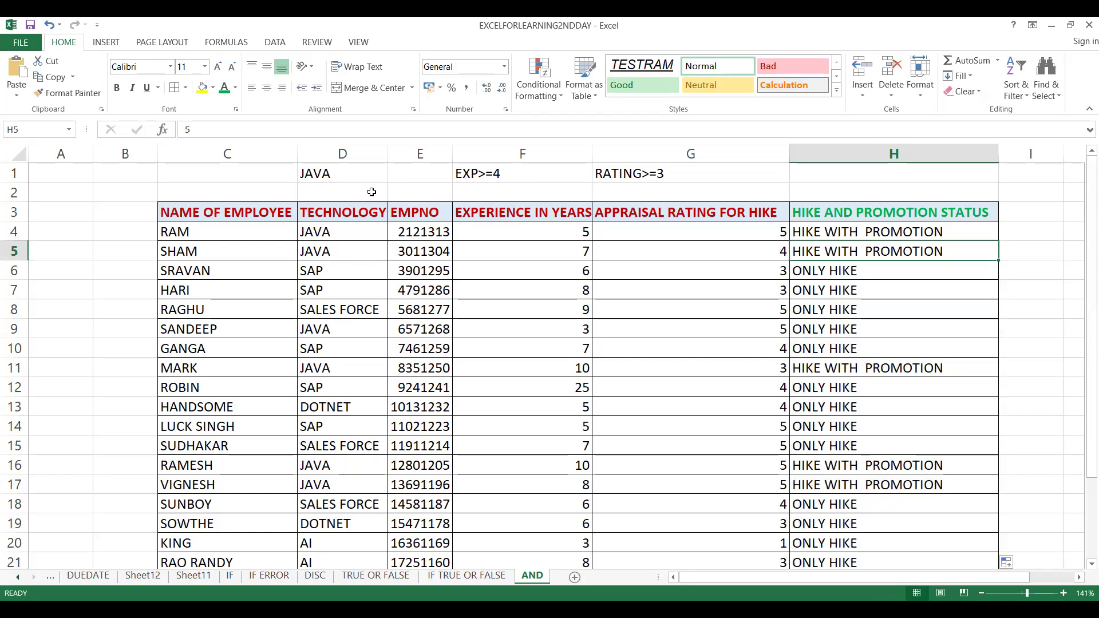
pyautogui.click(302, 247)
pyautogui.click(831, 249)
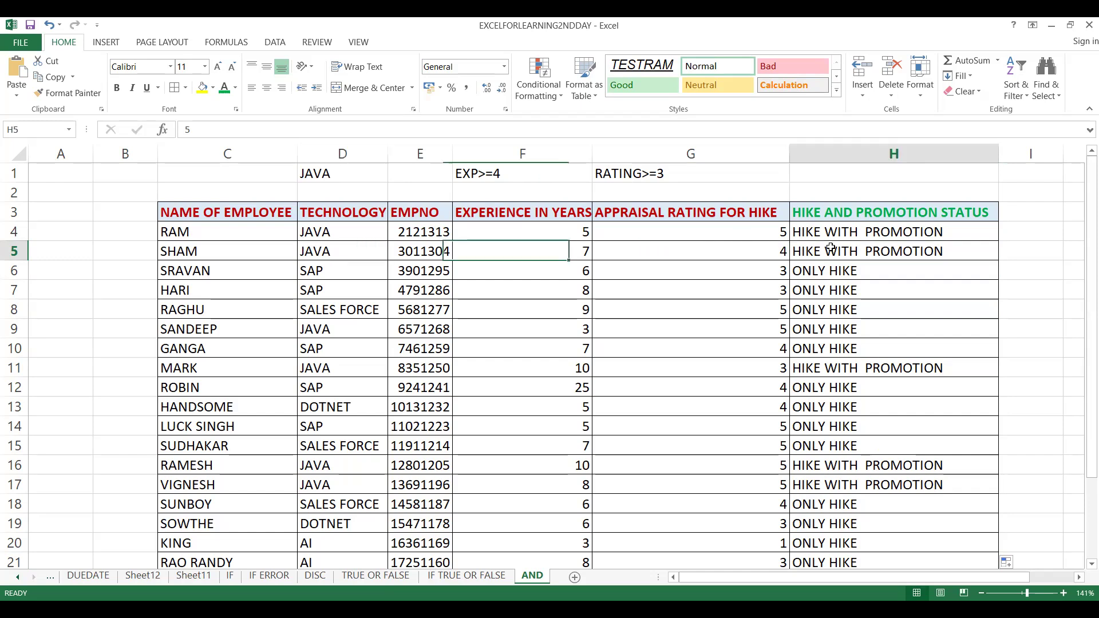
pyautogui.click(828, 233)
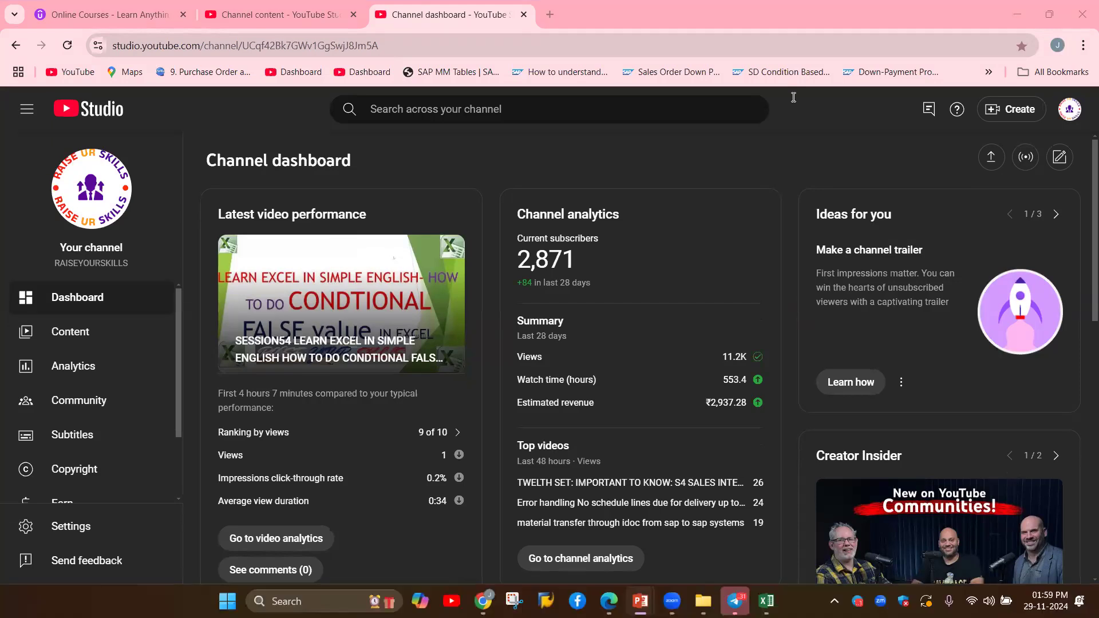
# Switch to the PowerPoint title slide about using the AND function in Excel
pyautogui.hotkey('alt', 'Tab')
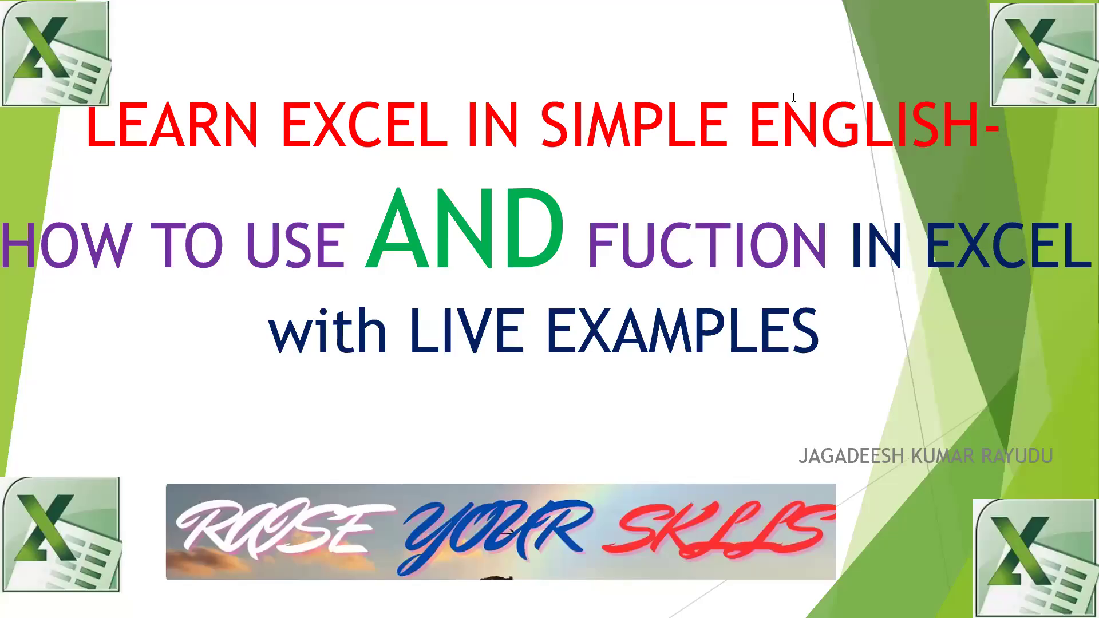